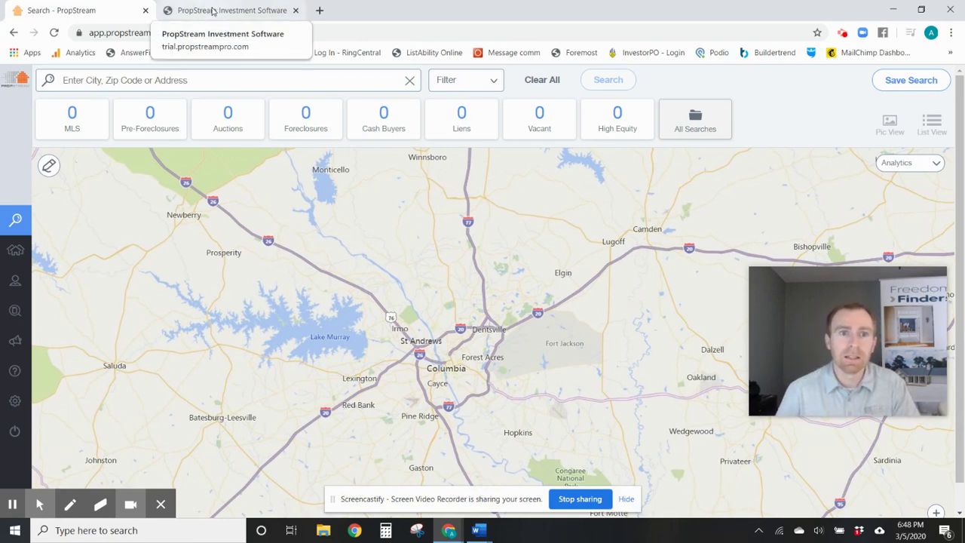
Switch to the PropStream trial sign-up page and highlight its web address
click(214, 10)
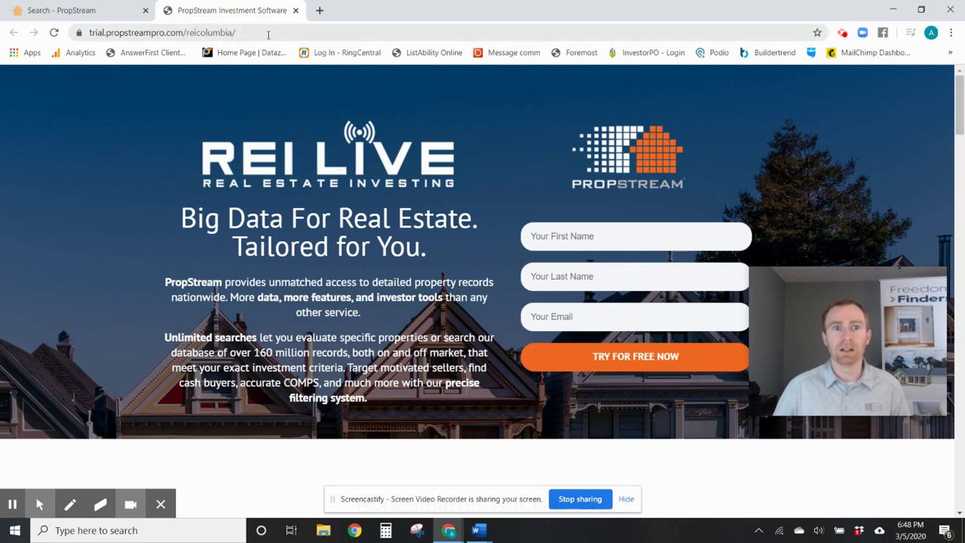
drag(236, 33, 88, 23)
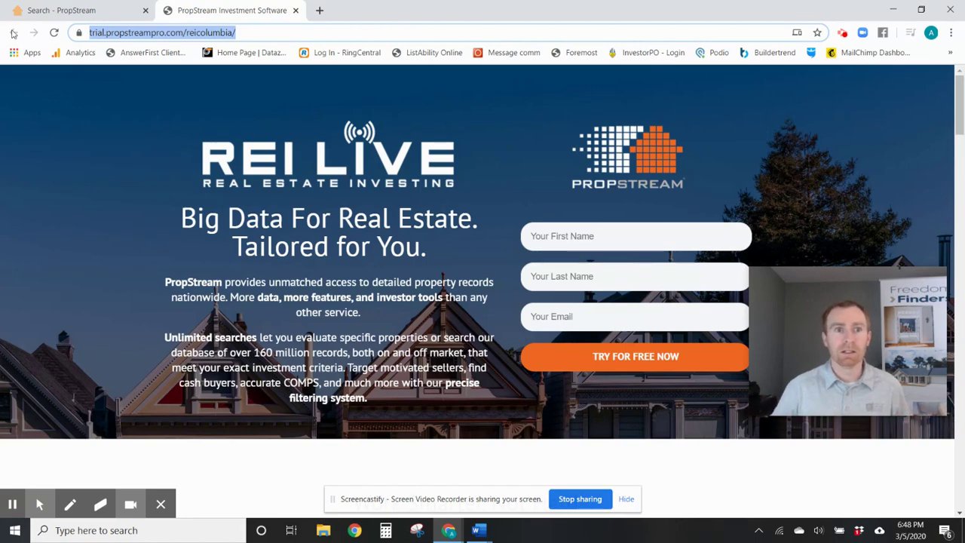
Return to the property search page and search for properties in Columbia, SC
click(38, 6)
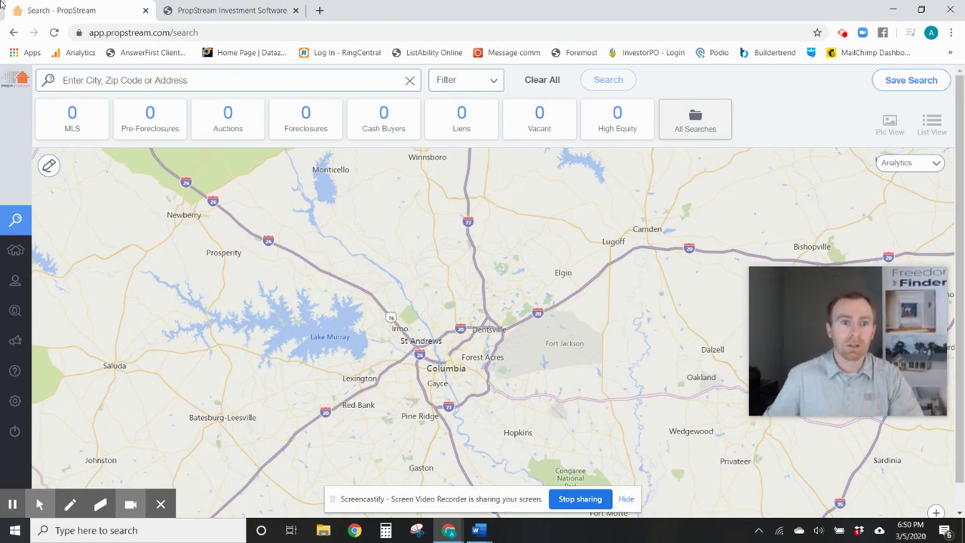
click(259, 84)
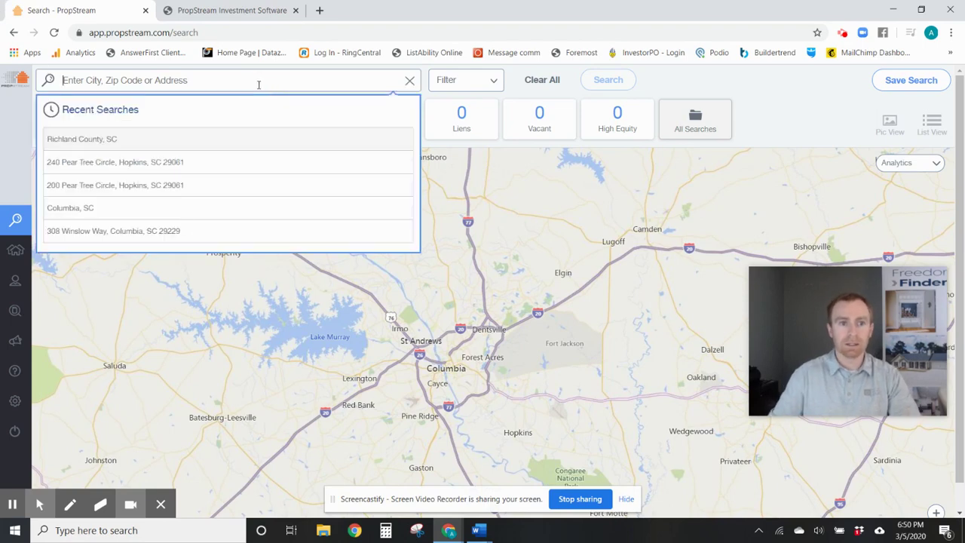
click(174, 208)
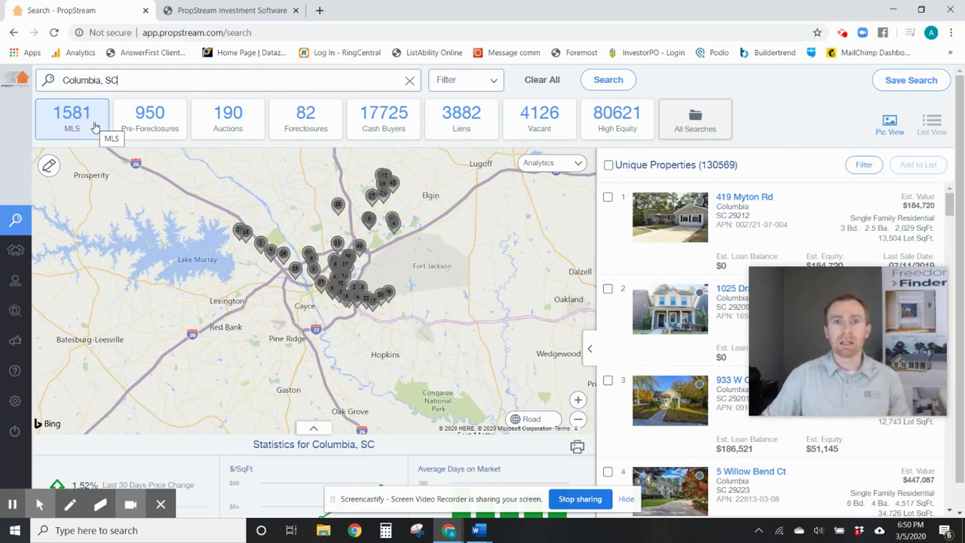
Narrow the Columbia results to MLS listings and set the On Market filter to Yes
click(94, 127)
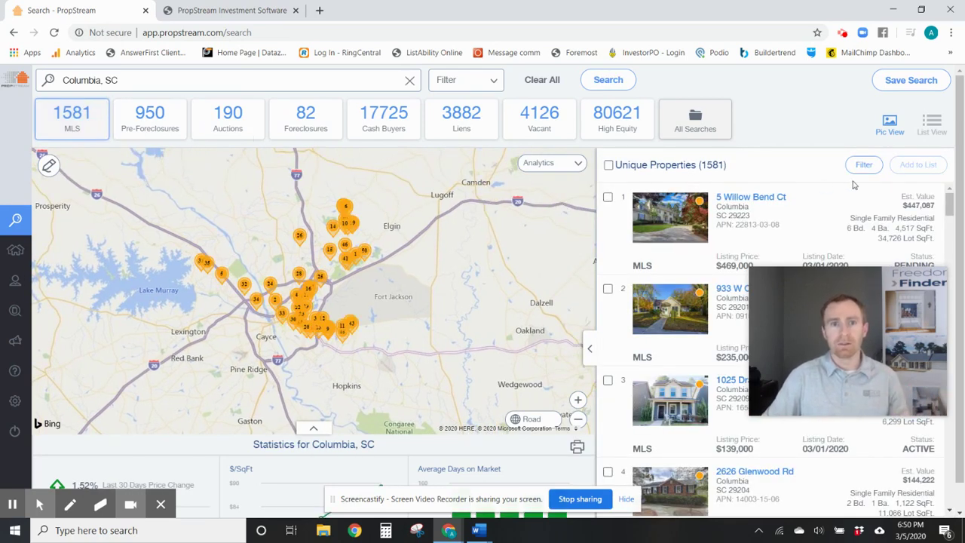
click(482, 87)
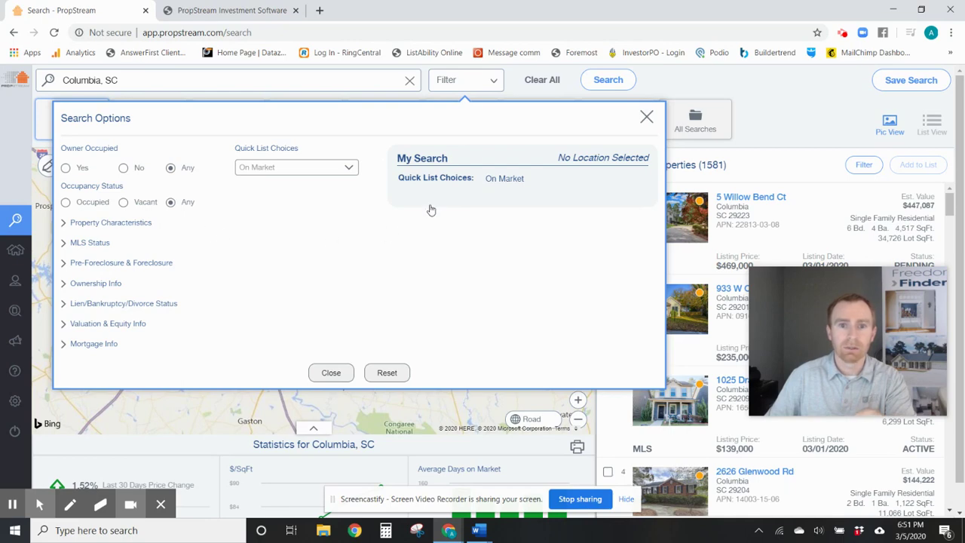
mouse_move(434, 184)
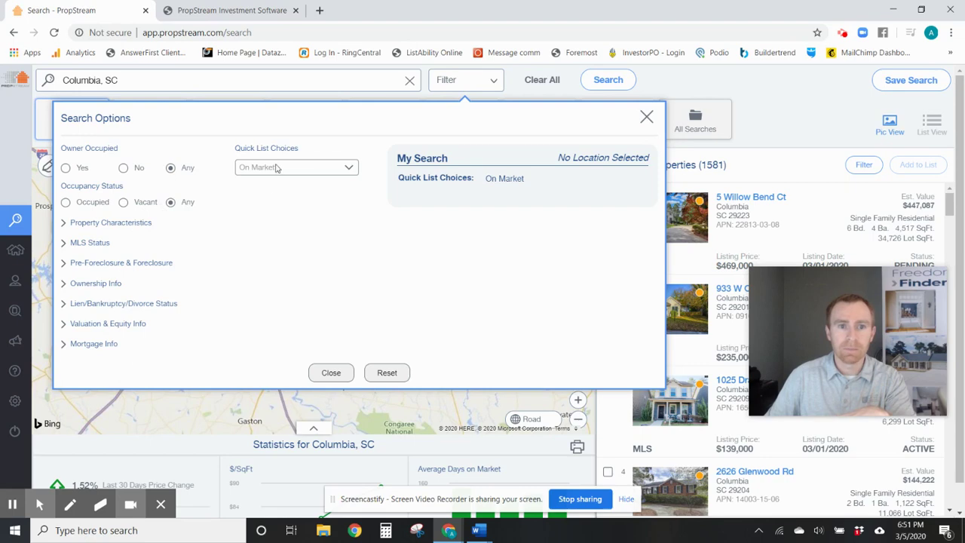
click(131, 228)
scroll(364, 241, down, 1)
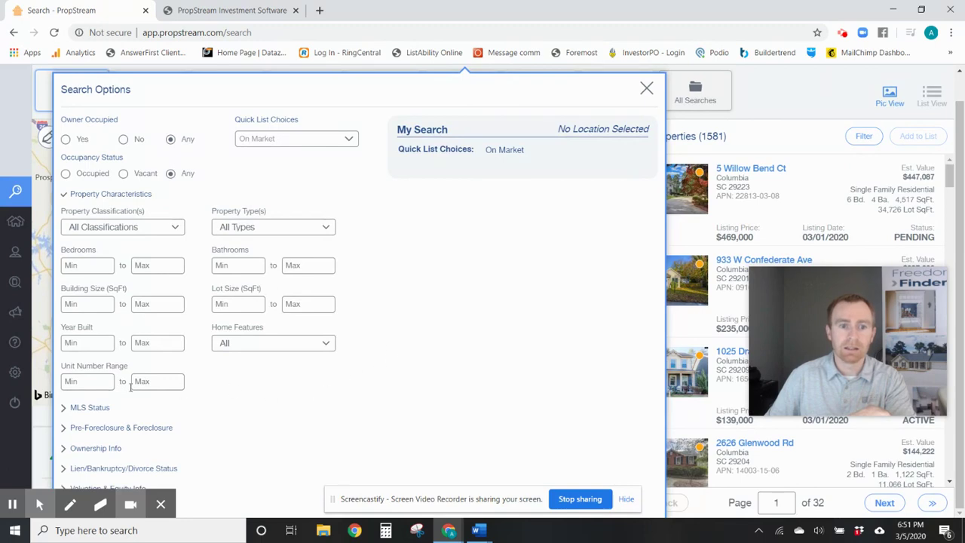
click(89, 410)
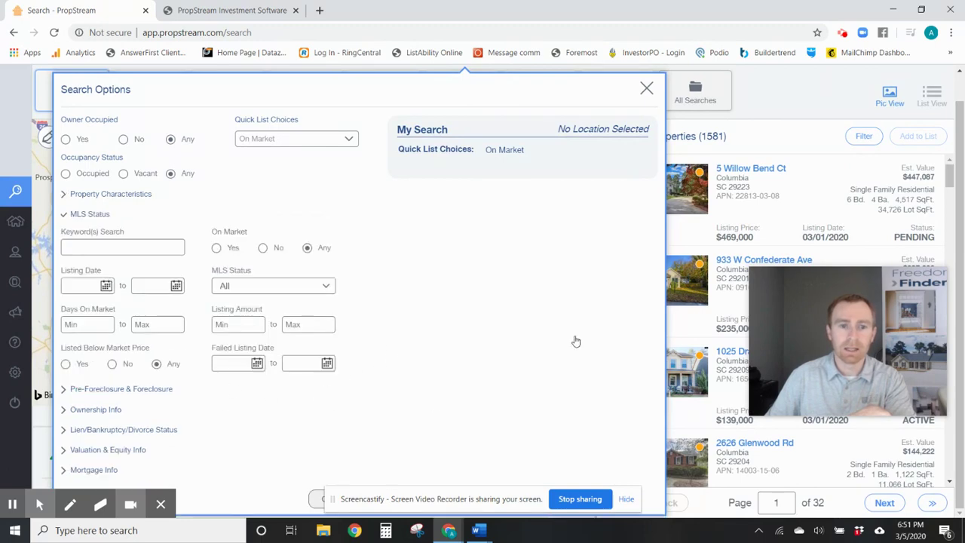
click(217, 249)
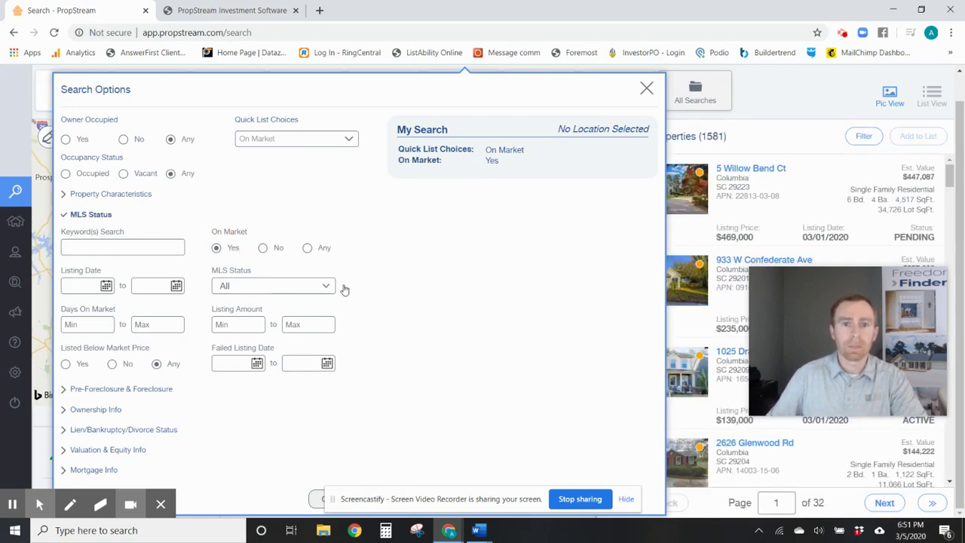
Examine the foreclosure, ownership and lien/bankruptcy/divorce filter options, and browse the MLS listings and their map locations
click(125, 389)
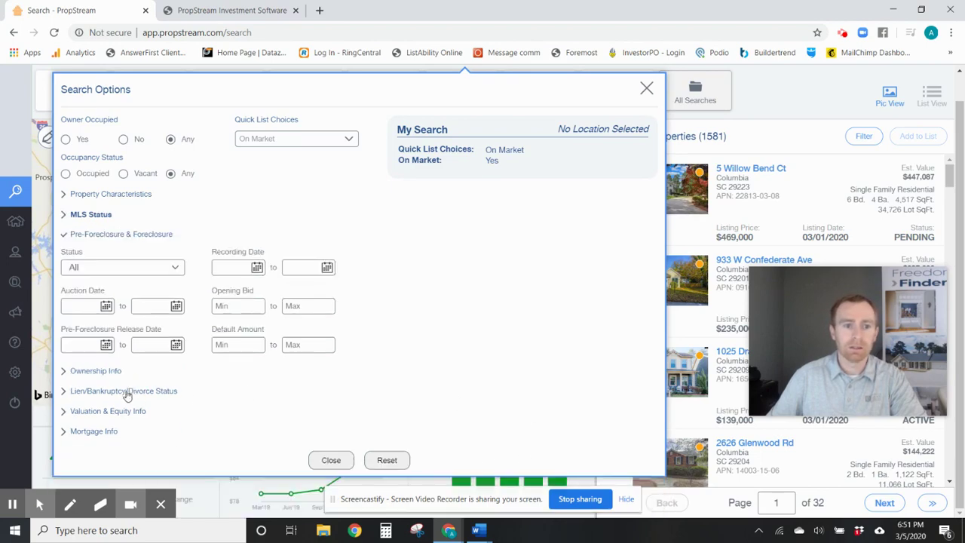
click(106, 371)
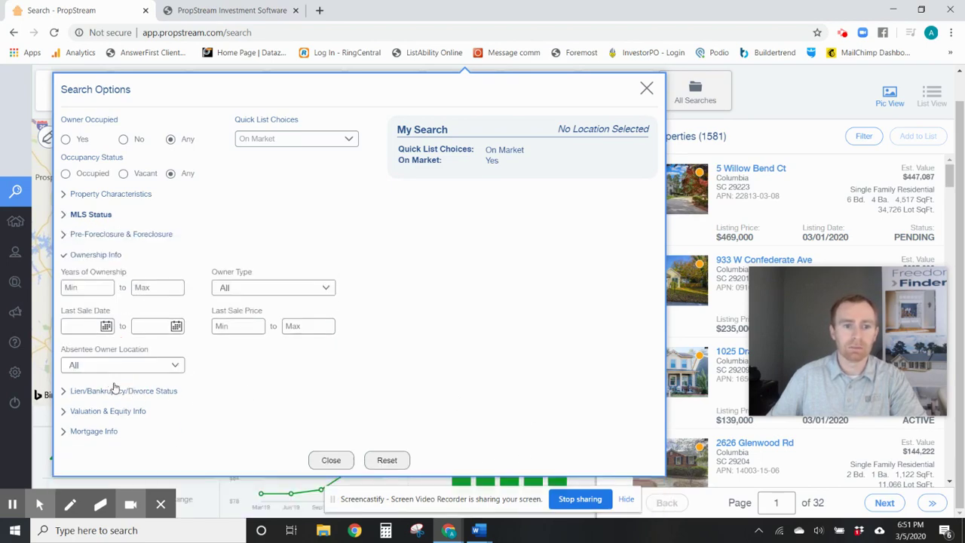
click(119, 391)
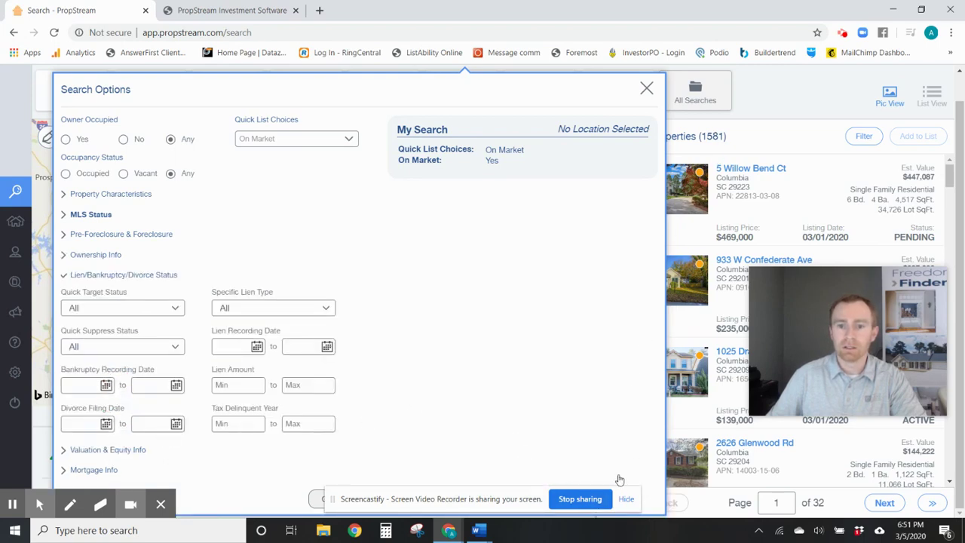
click(331, 501)
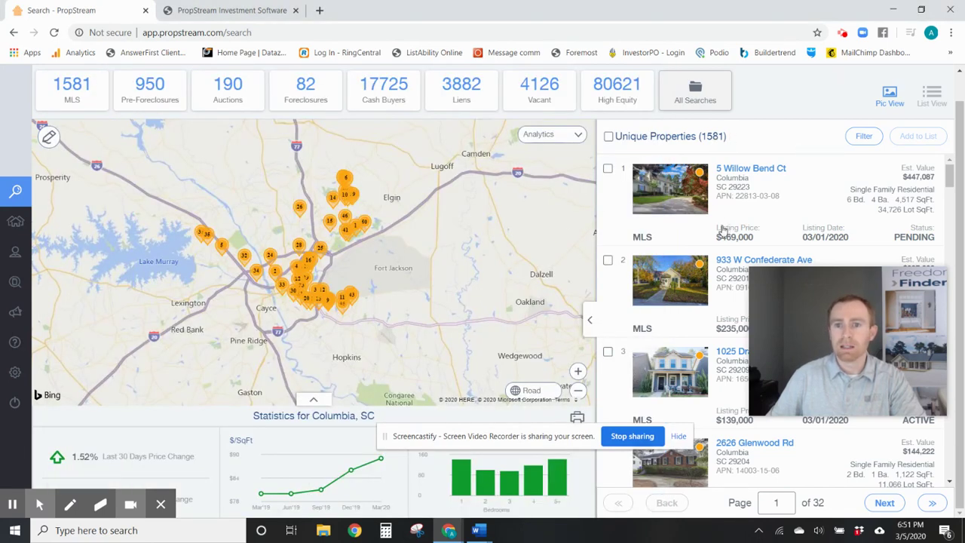
scroll(726, 232, down, 4)
scroll(722, 233, up, 4)
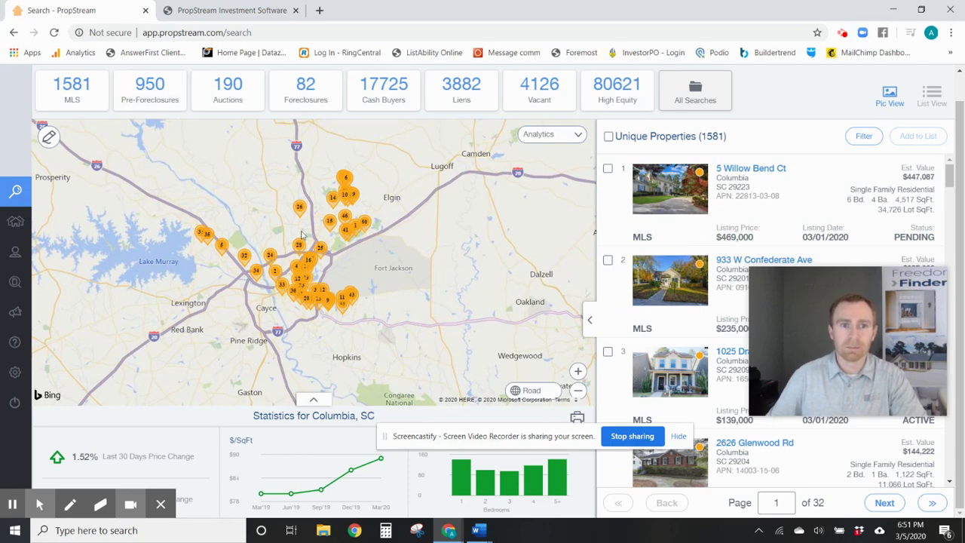
scroll(473, 277, up, 1)
scroll(648, 301, down, 4)
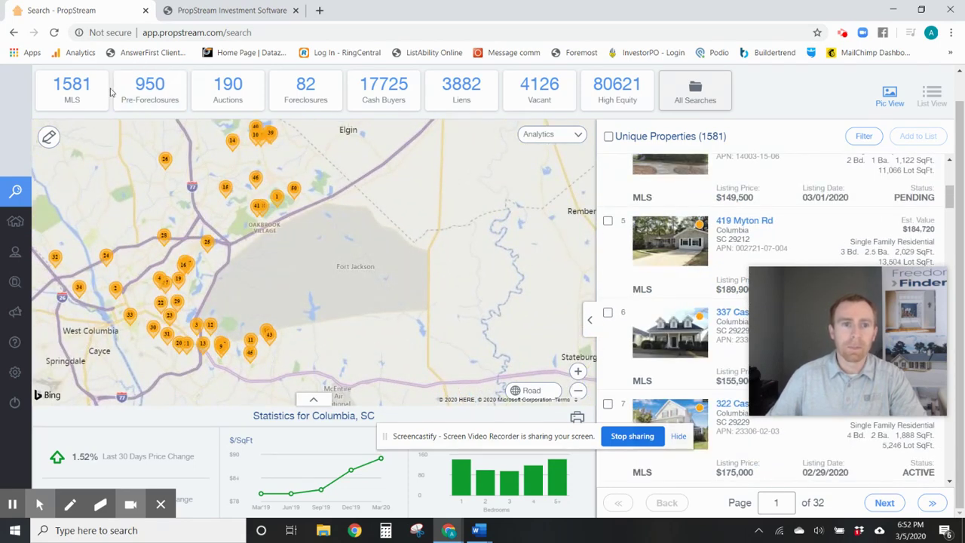
Narrow the Columbia results to pre-foreclosures with the occupancy status set to Vacant
click(157, 85)
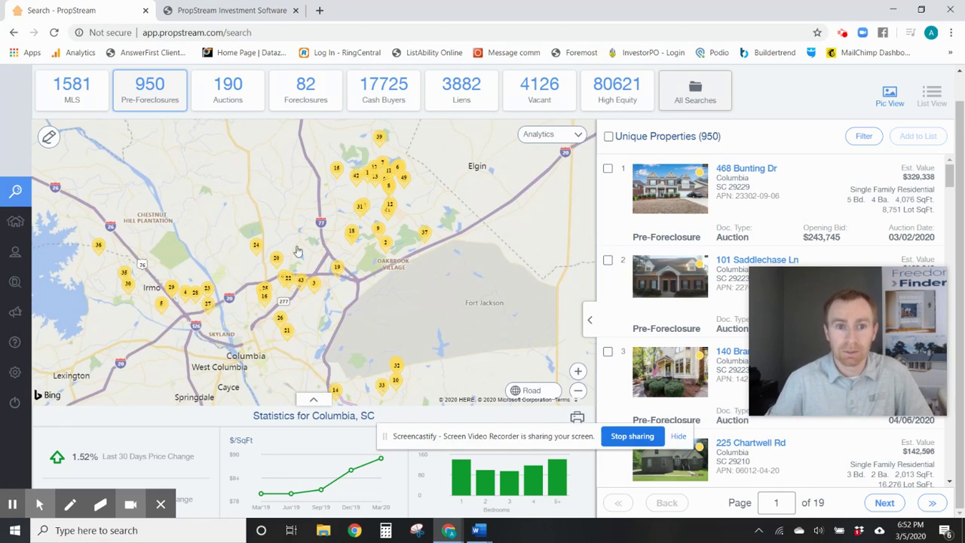
scroll(400, 255, down, 1)
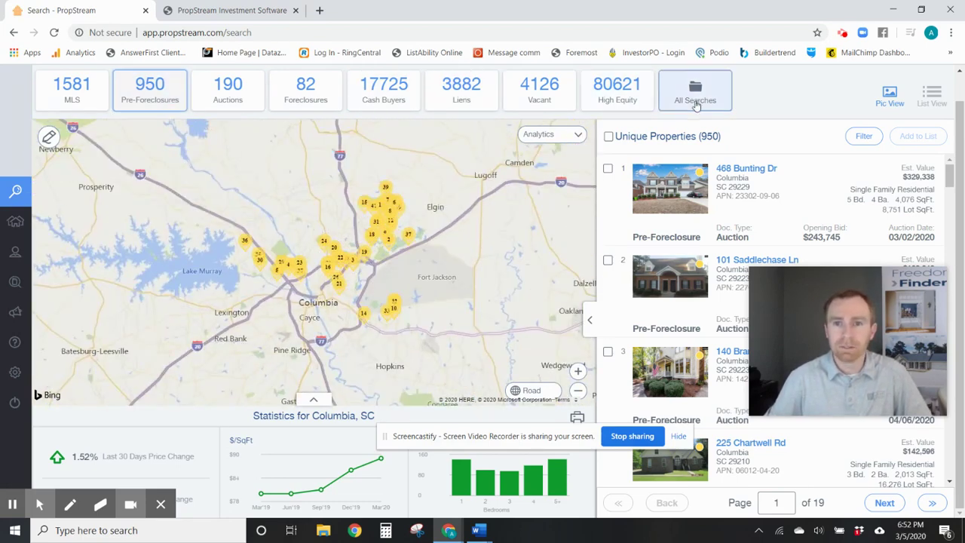
scroll(694, 95, up, 1)
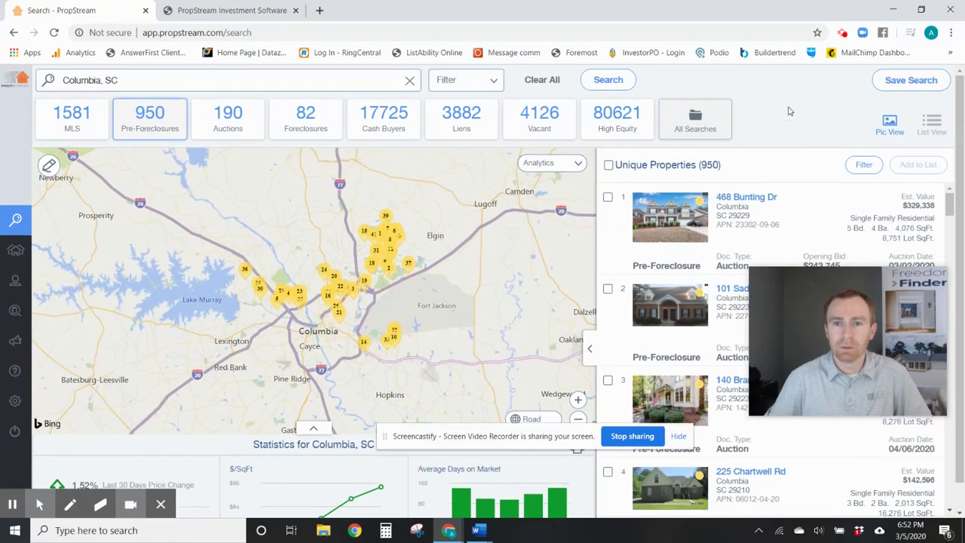
click(459, 83)
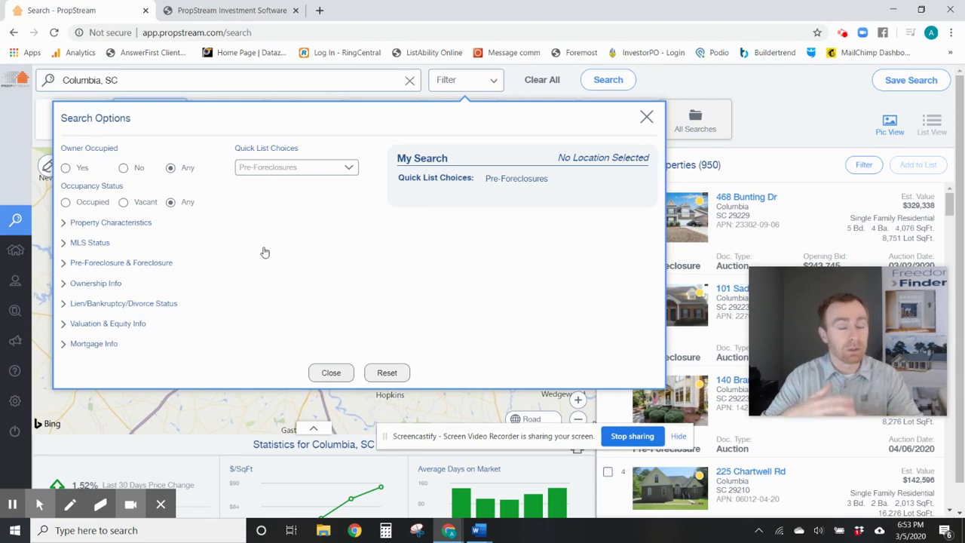
click(123, 202)
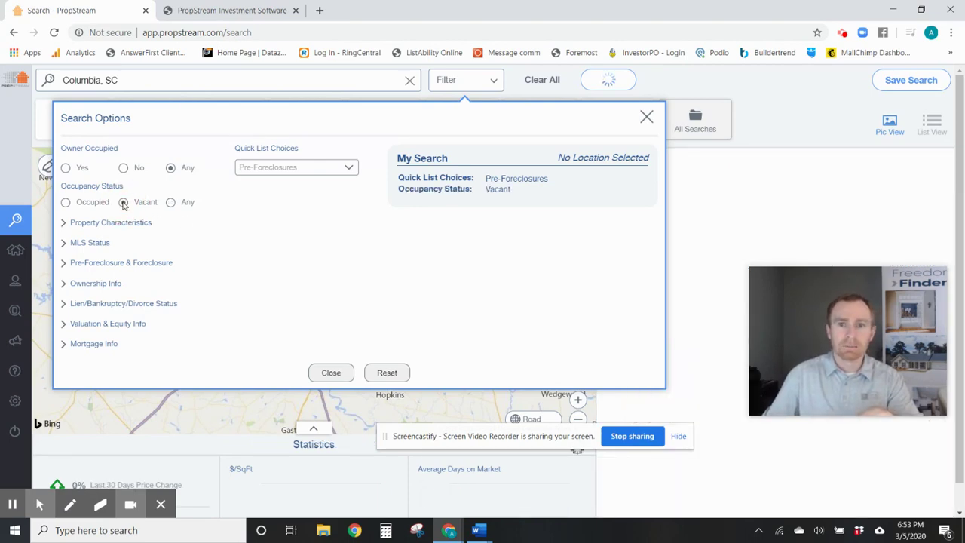
click(331, 374)
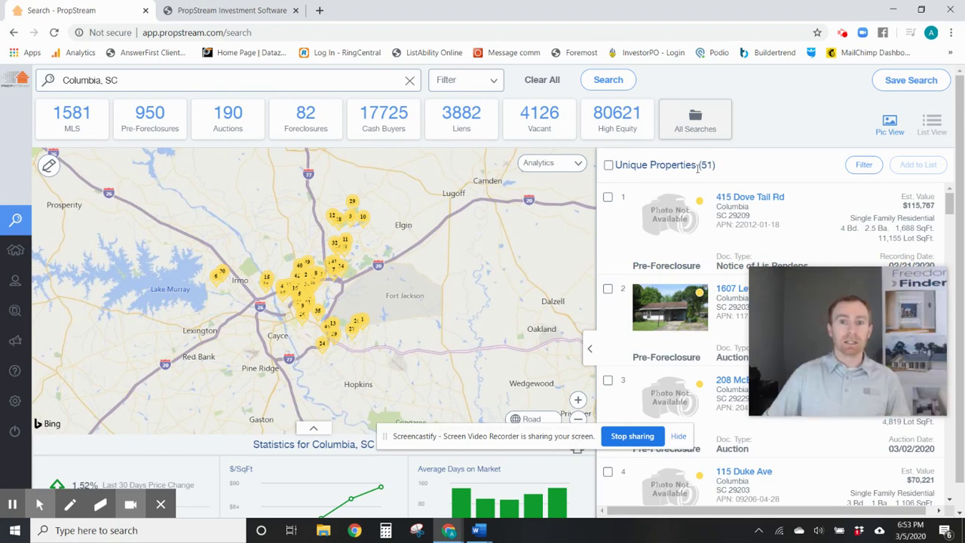
Examine the document types, auction dates and recording dates of the vacant pre-foreclosure properties in the results
scroll(781, 225, down, 2)
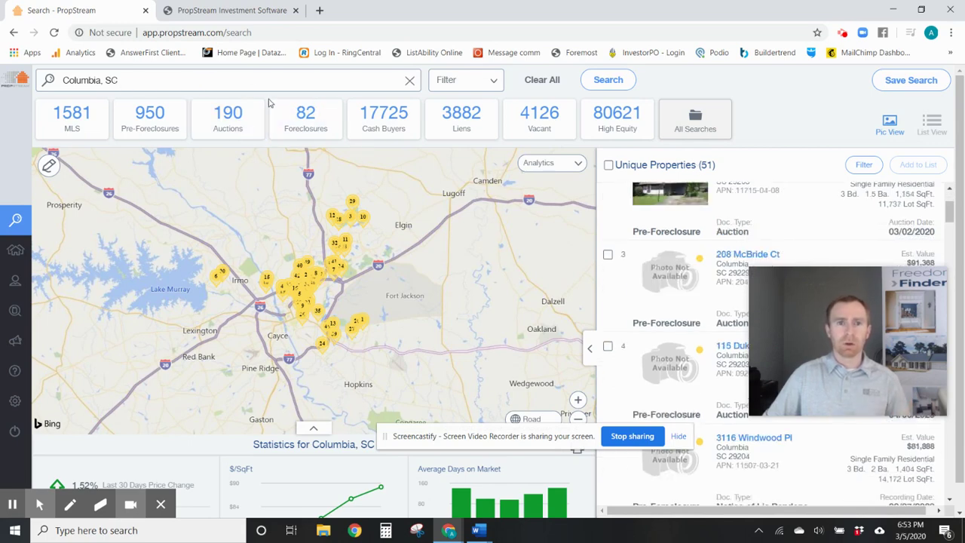
scroll(758, 203, down, 2)
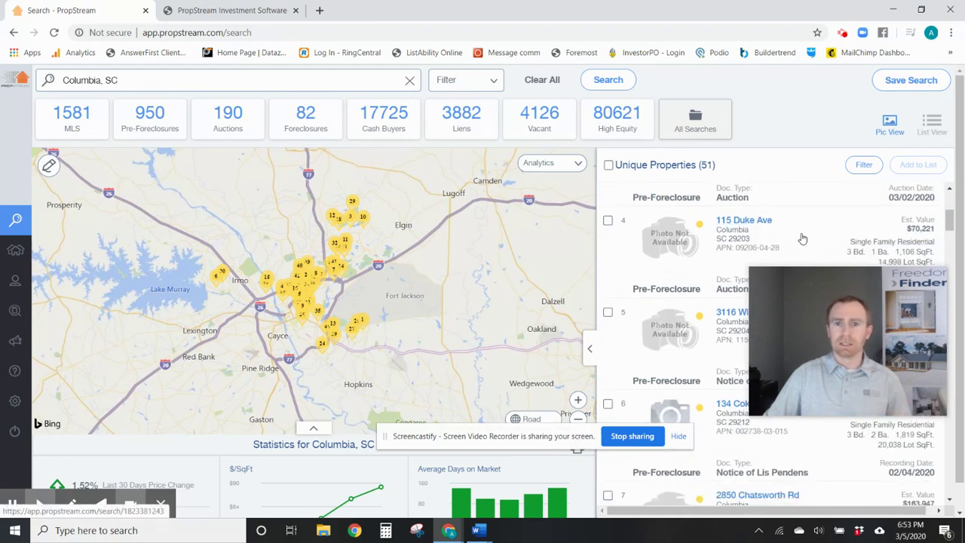
scroll(797, 237, down, 1)
scroll(797, 237, down, 1)
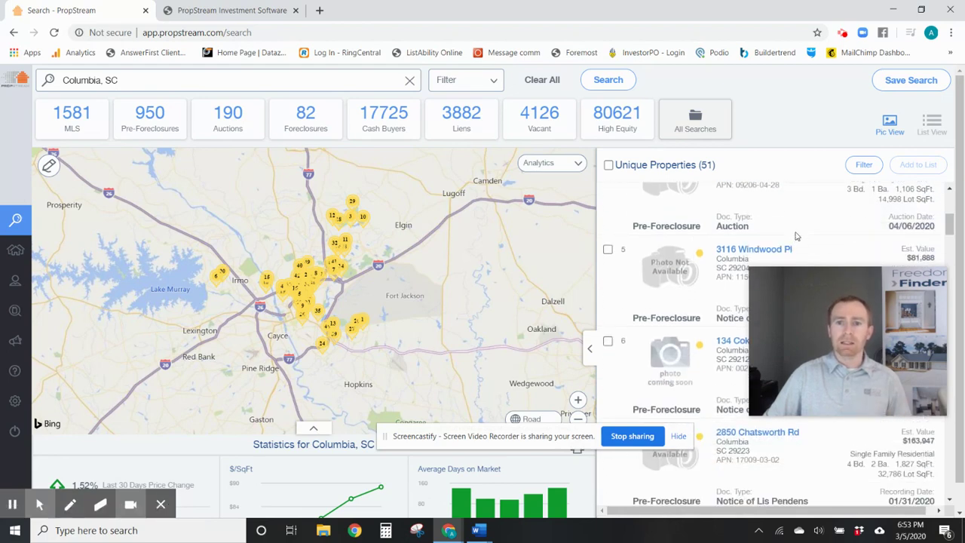
scroll(796, 237, up, 3)
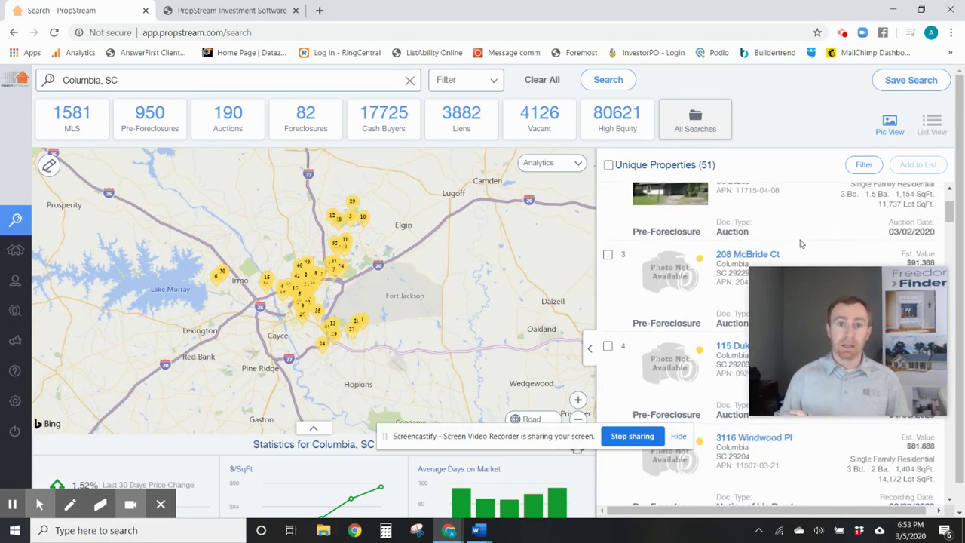
drag(861, 322, 172, 327)
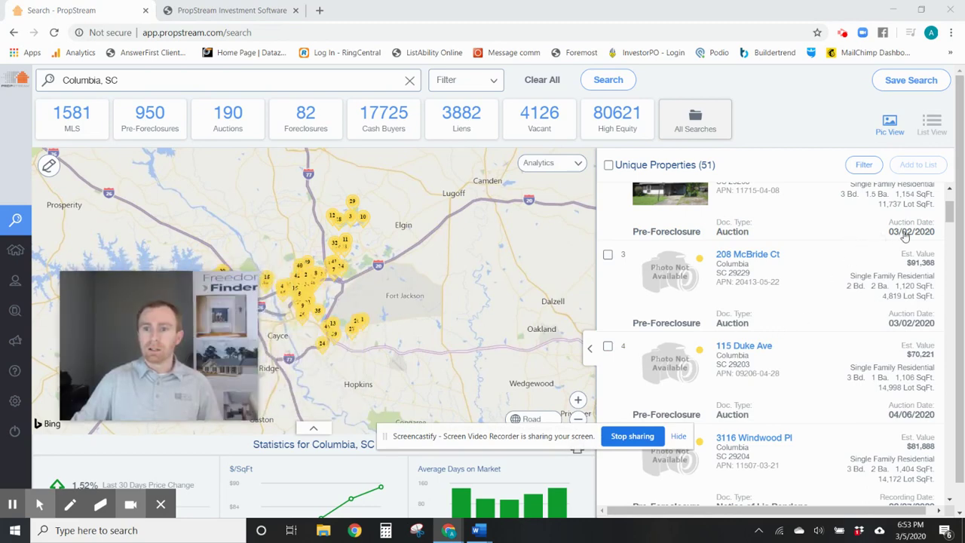
scroll(890, 241, down, 1)
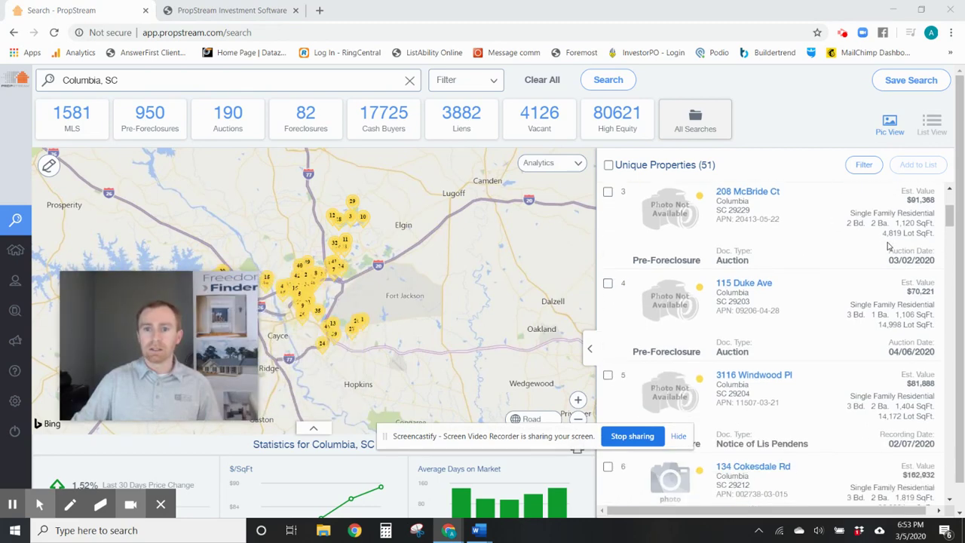
scroll(904, 275, down, 1)
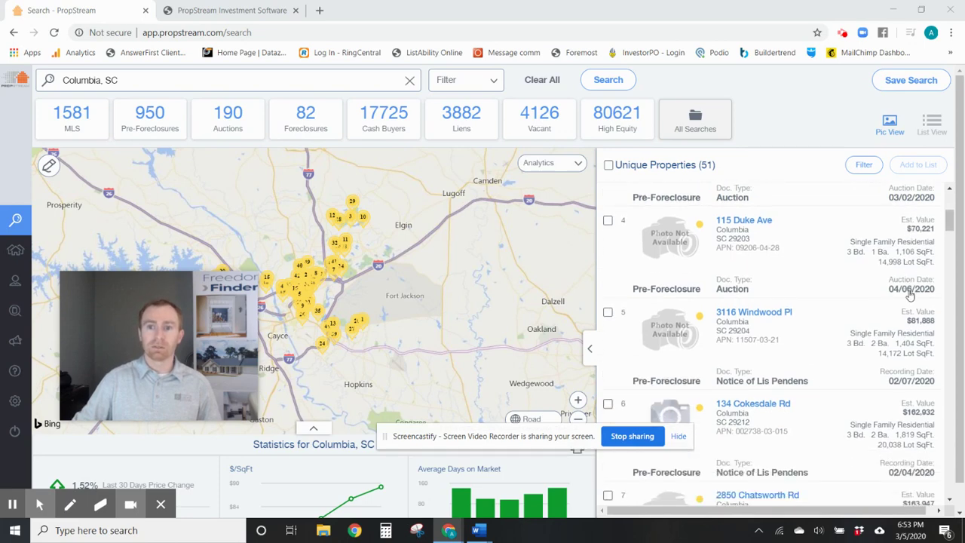
scroll(910, 286, down, 2)
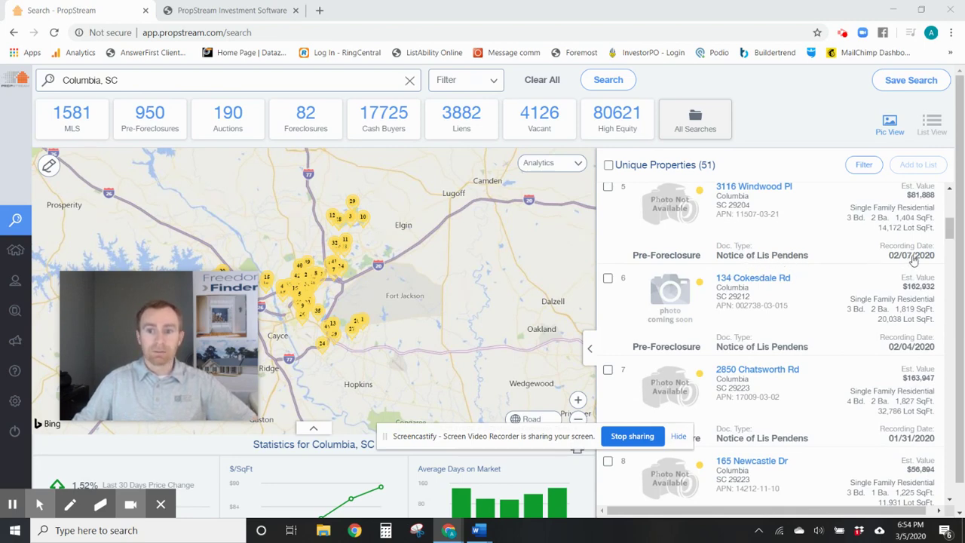
scroll(904, 268, down, 3)
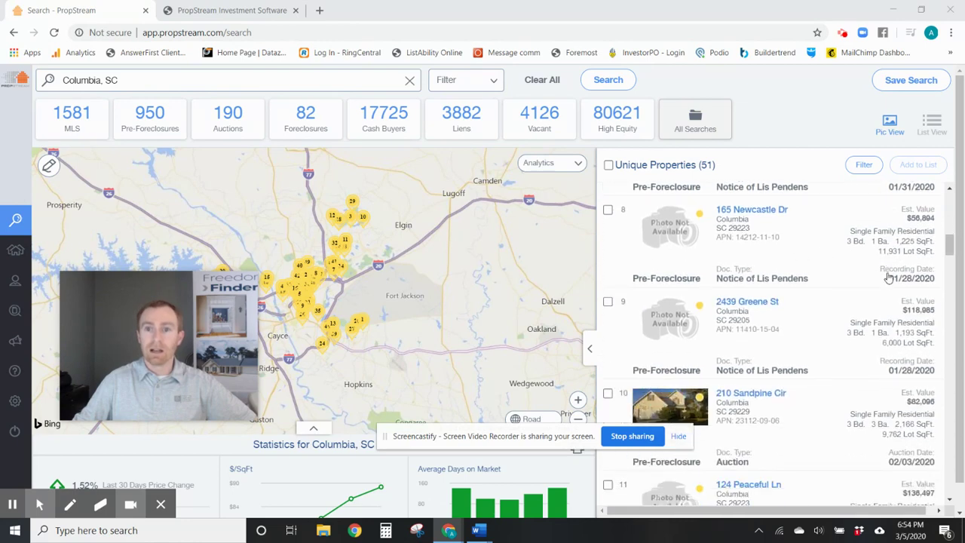
scroll(888, 277, down, 2)
scroll(879, 284, down, 1)
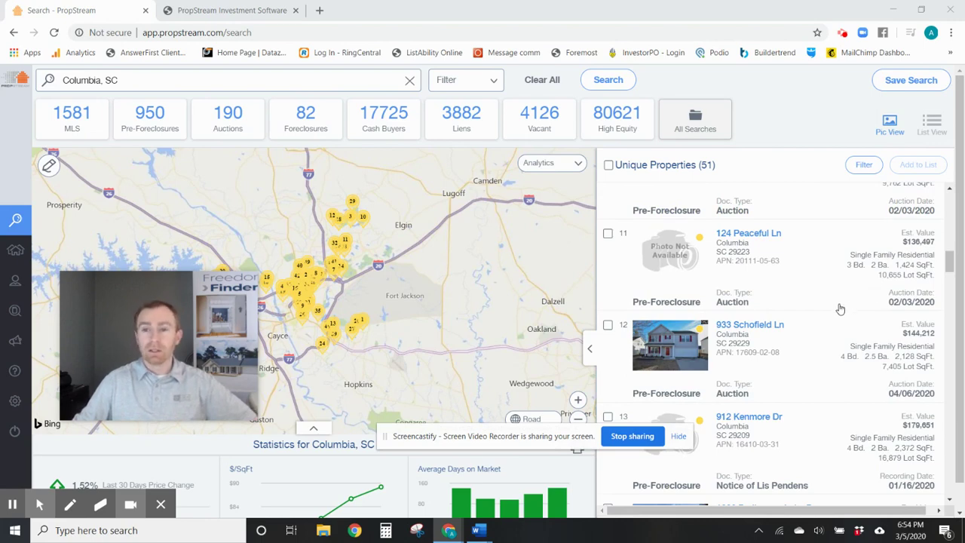
scroll(837, 314, down, 1)
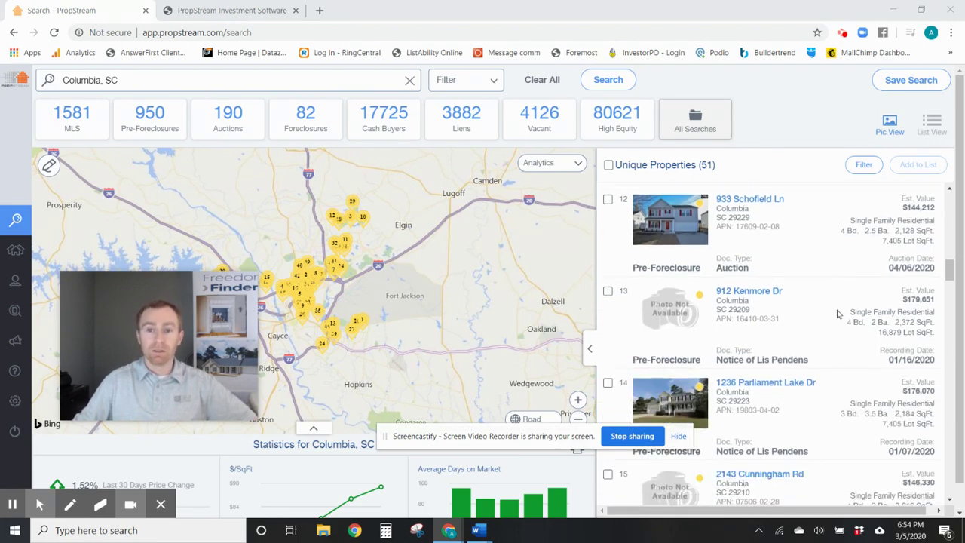
scroll(837, 313, down, 2)
scroll(837, 314, down, 2)
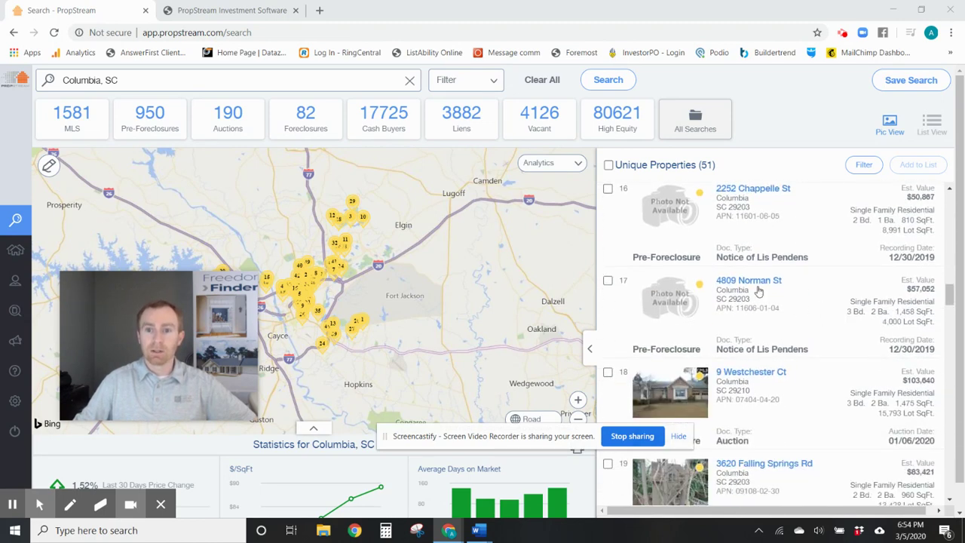
Open property 19 in the vacant pre-foreclosure results and look through its photo gallery
scroll(841, 296, down, 2)
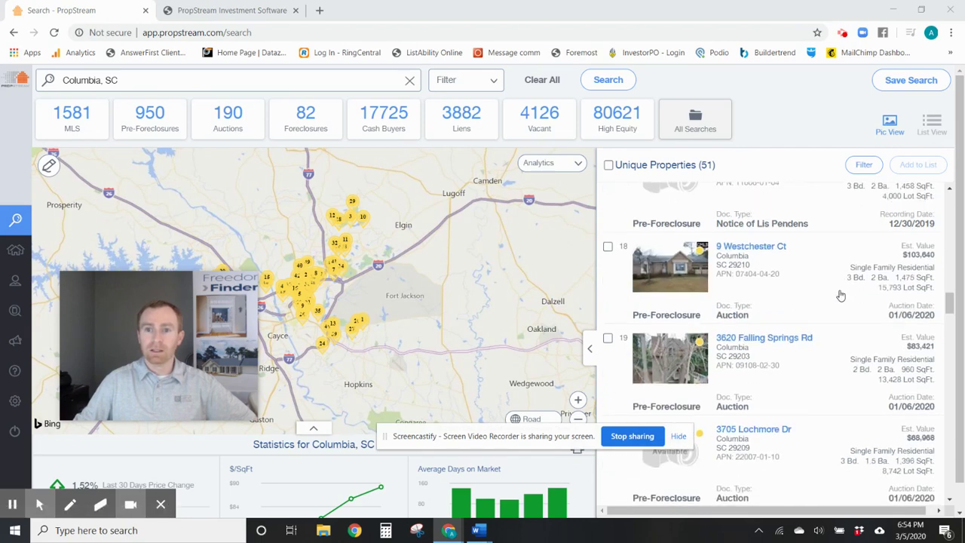
scroll(841, 295, down, 1)
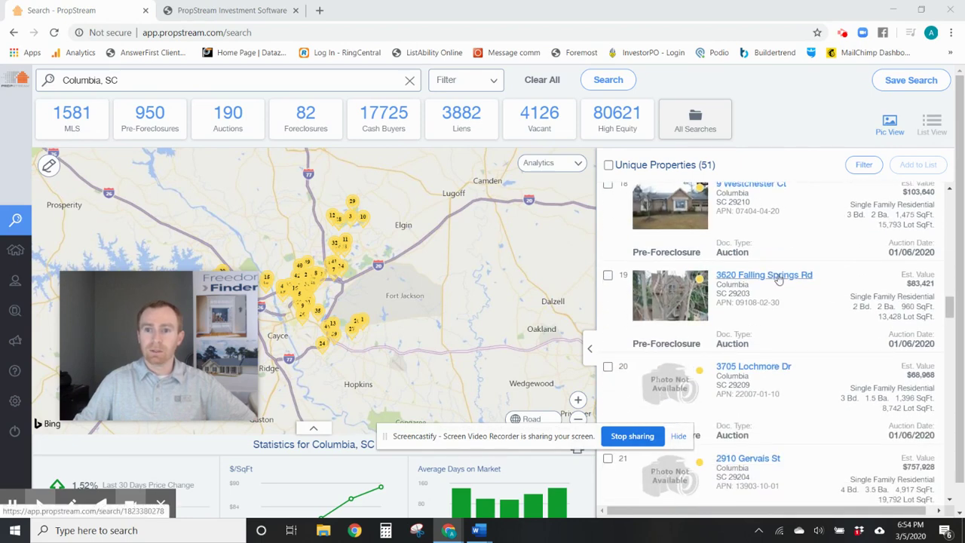
click(779, 277)
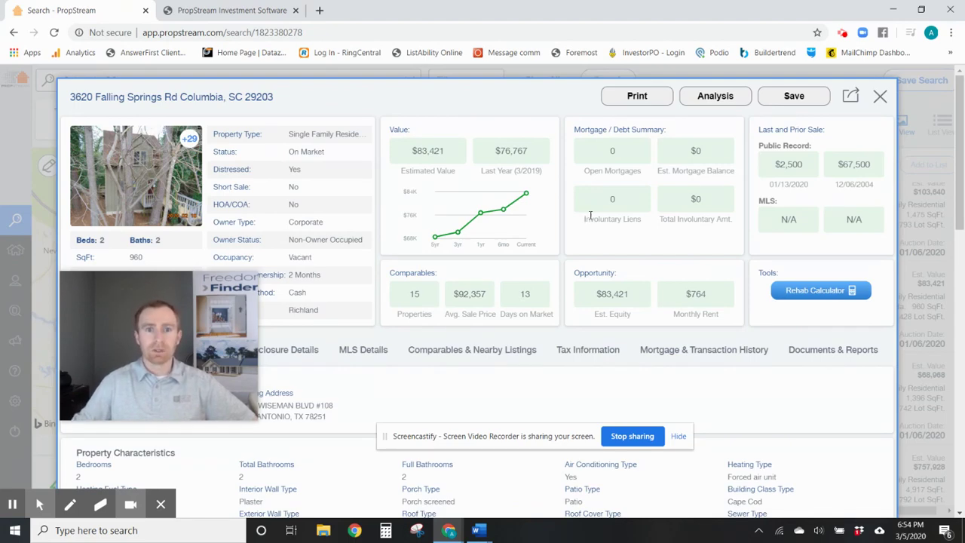
click(160, 175)
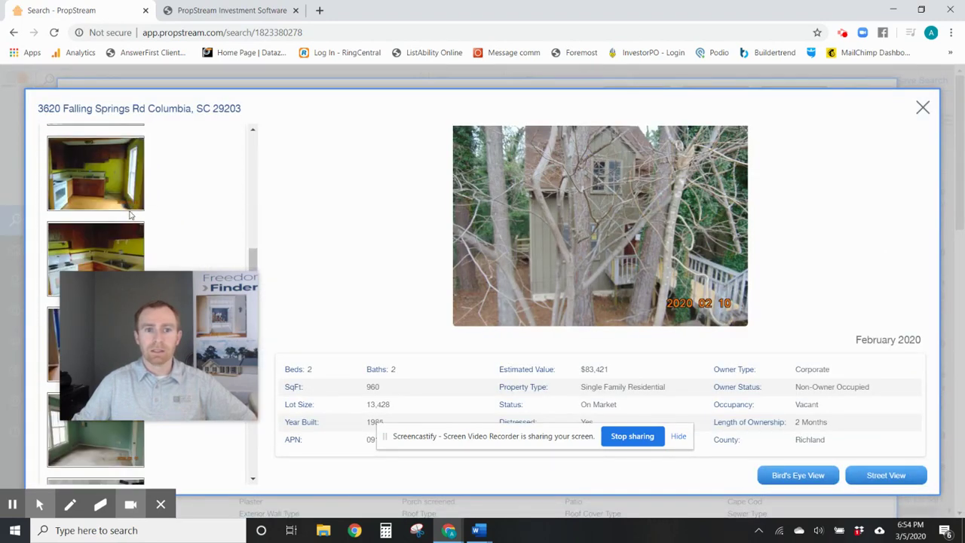
click(922, 108)
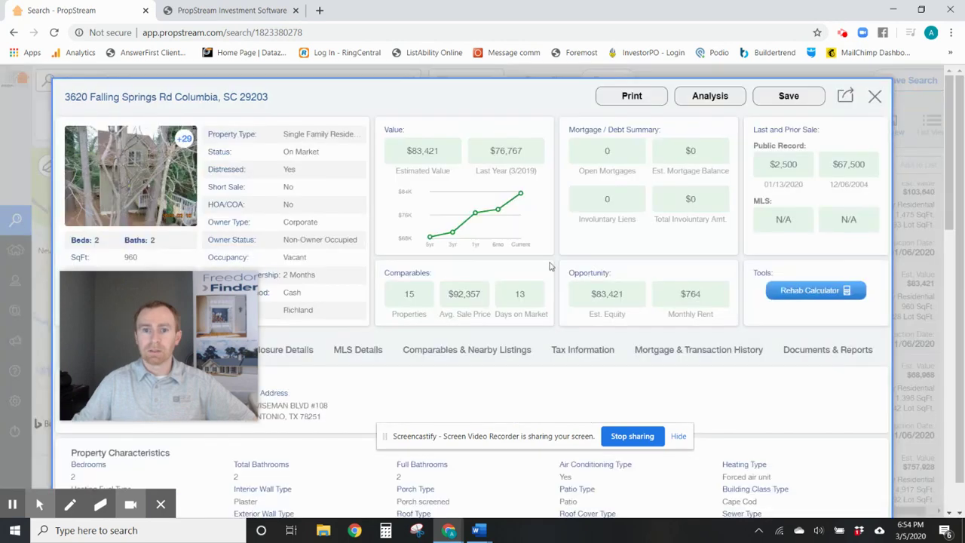
Examine the property's ownership information, property characteristics, building size and land/location information
scroll(156, 198, down, 1)
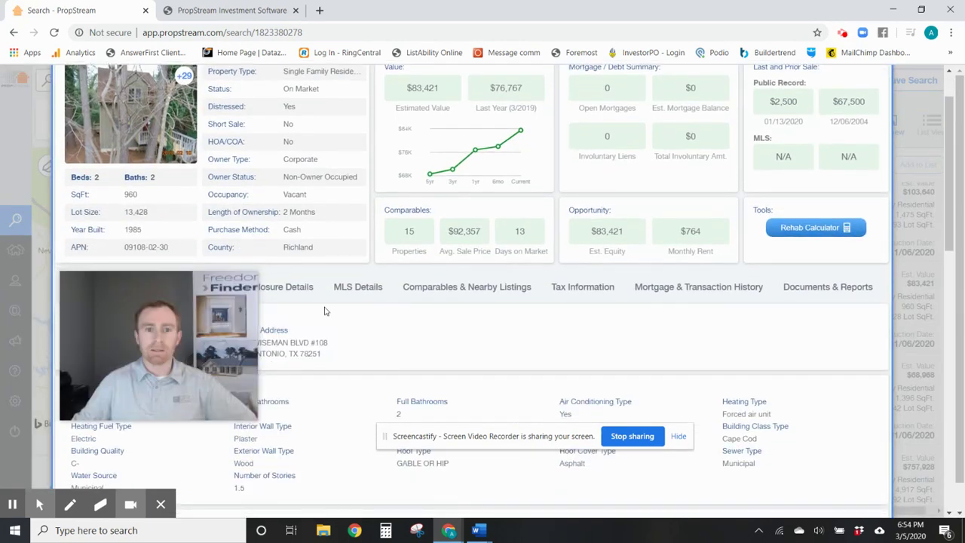
drag(153, 309, 548, 384)
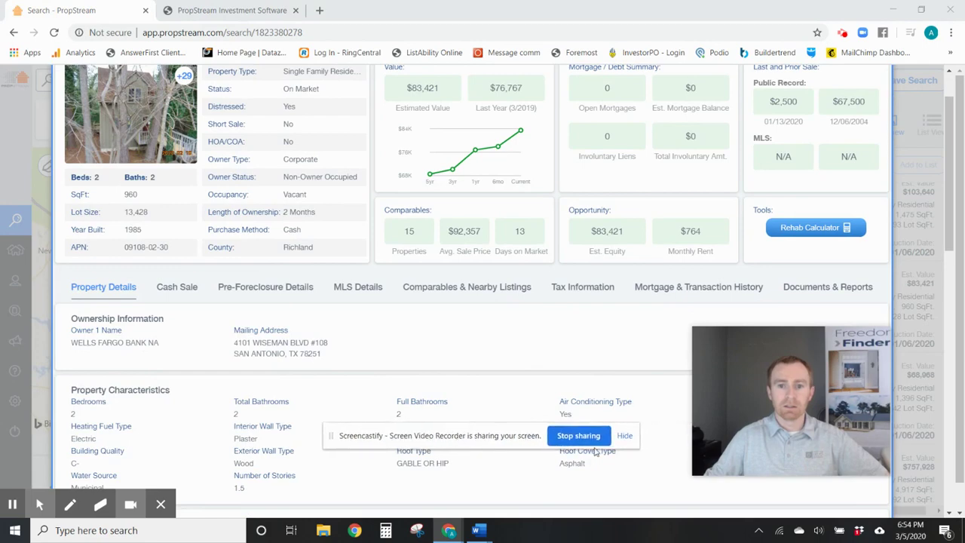
click(624, 437)
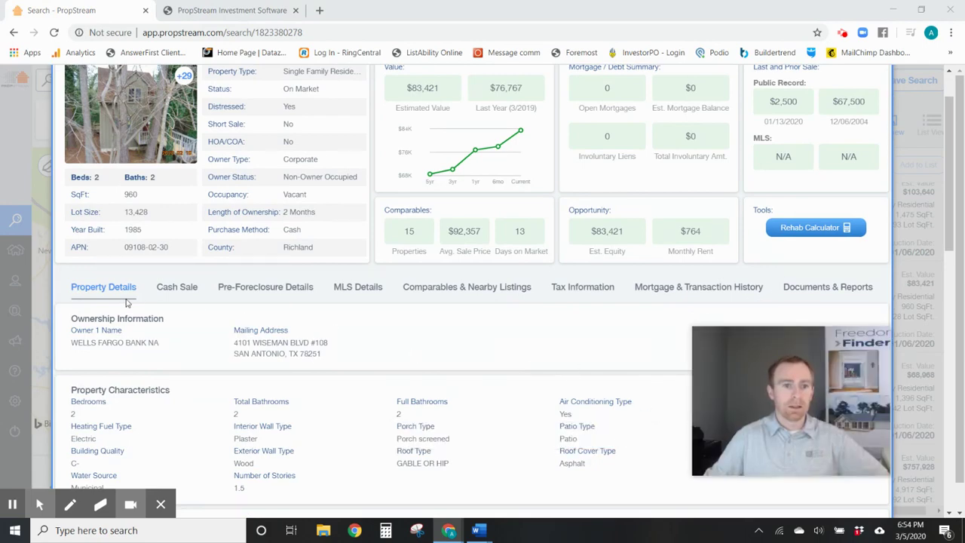
scroll(120, 302, down, 2)
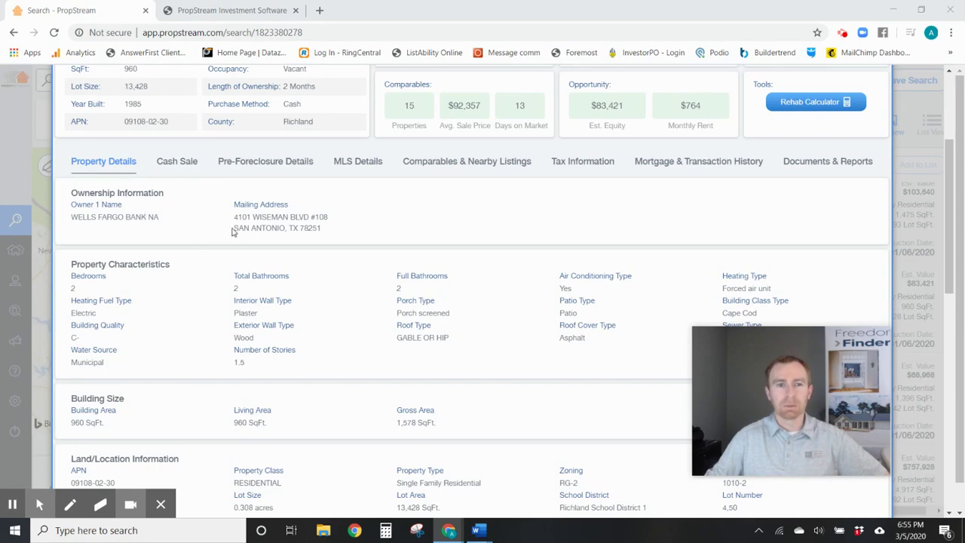
scroll(202, 235, down, 2)
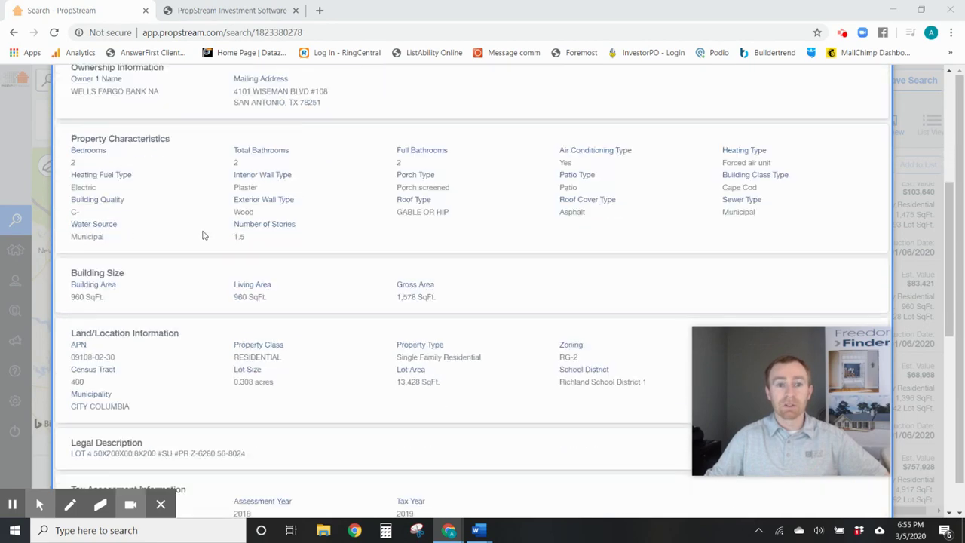
scroll(202, 235, down, 3)
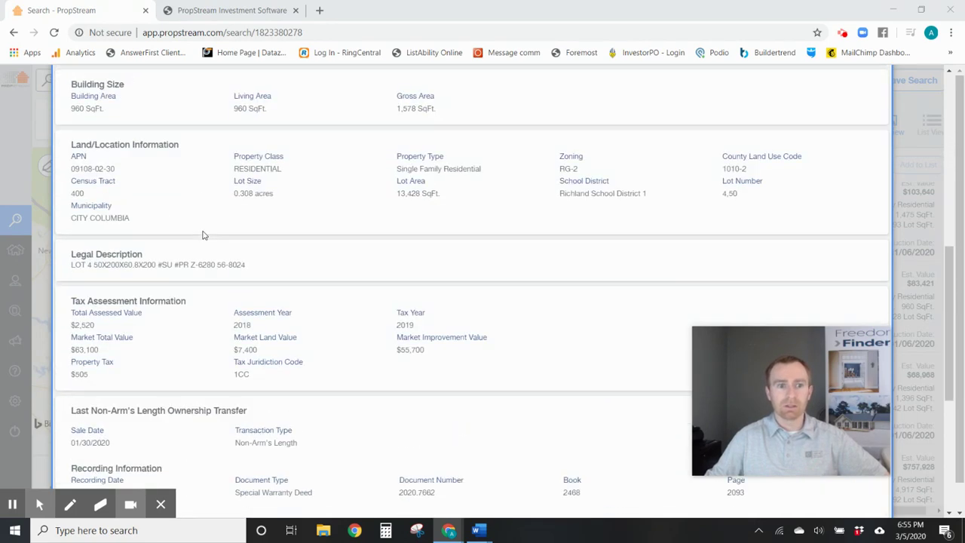
scroll(110, 148, up, 1)
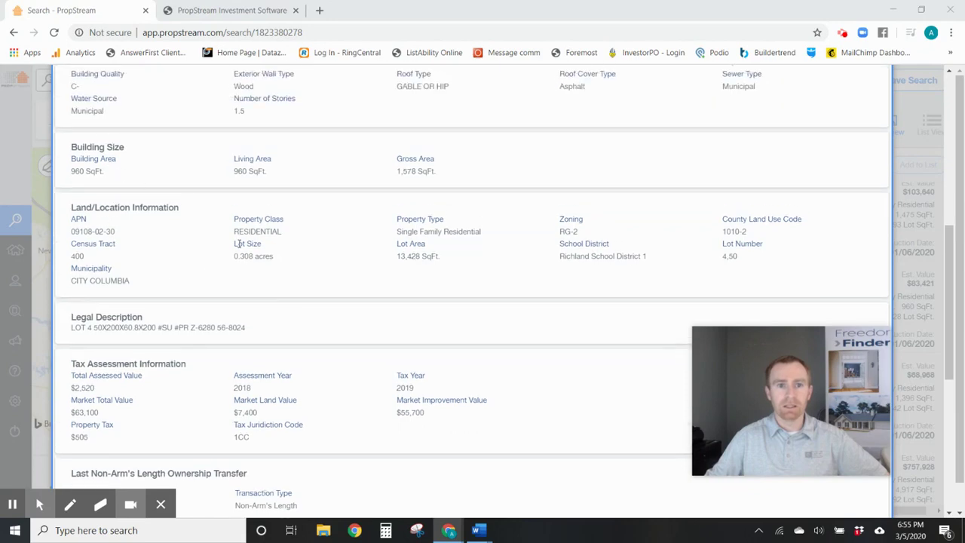
Examine the property's tax assessment, last non-arm's length ownership transfer and last arm's length sale information
scroll(239, 244, down, 3)
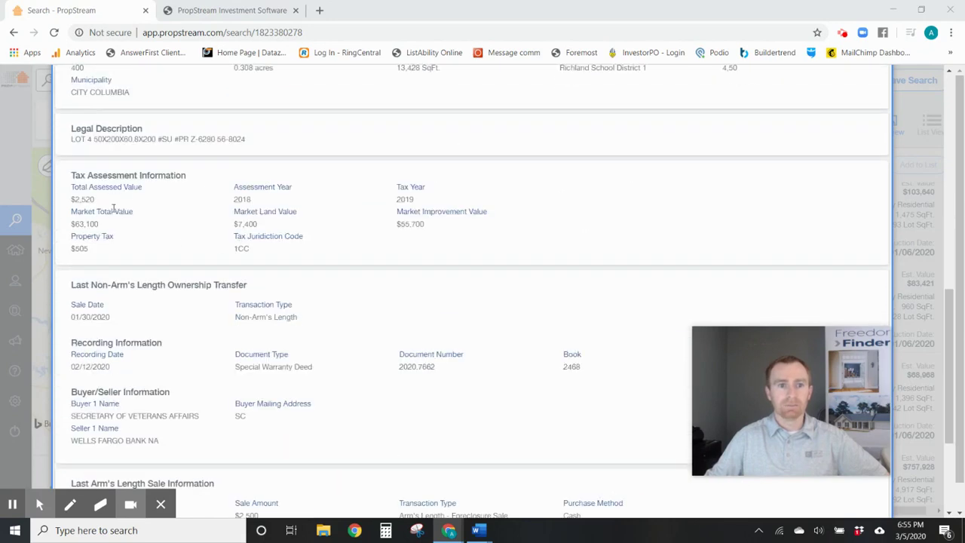
scroll(279, 281, down, 2)
scroll(241, 264, down, 1)
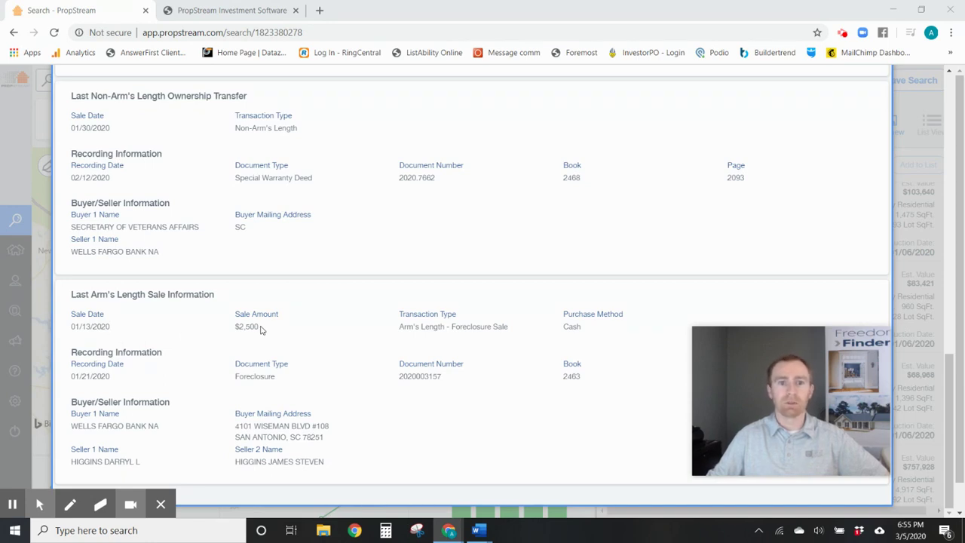
scroll(262, 329, up, 2)
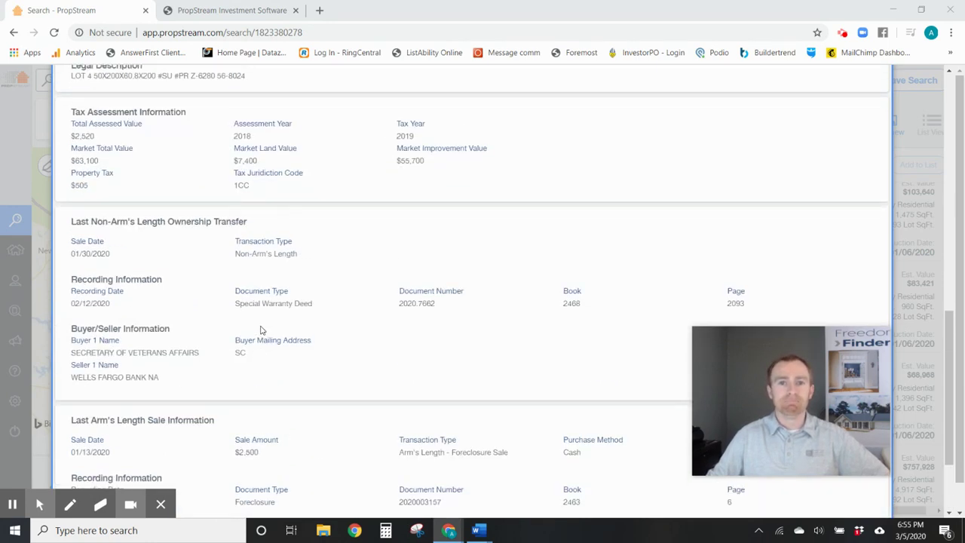
scroll(262, 329, up, 1)
scroll(261, 329, up, 1)
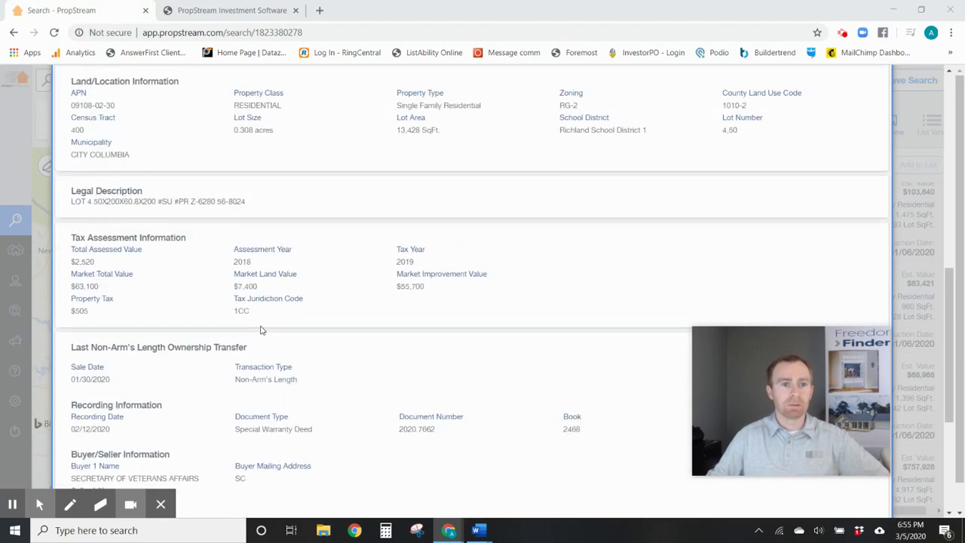
scroll(273, 330, up, 5)
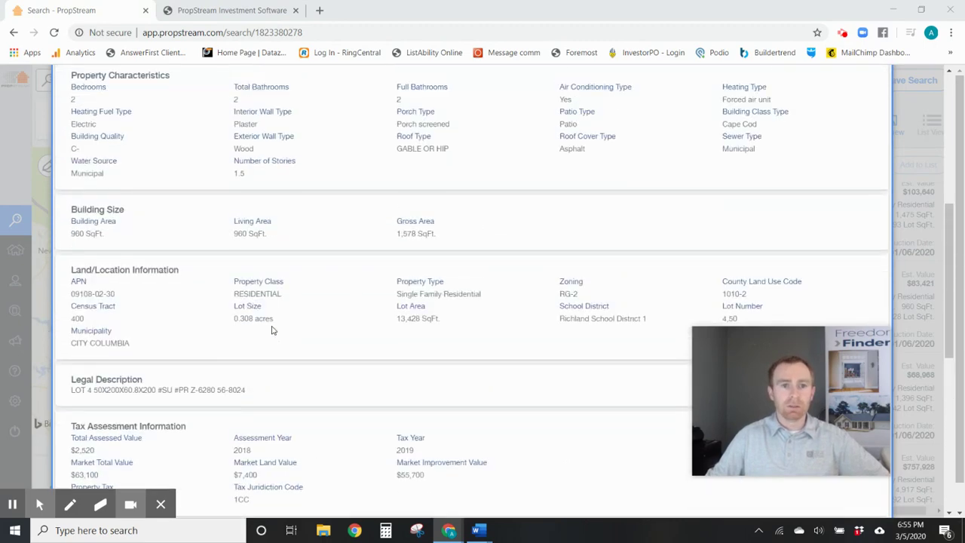
scroll(273, 330, up, 2)
scroll(226, 347, down, 2)
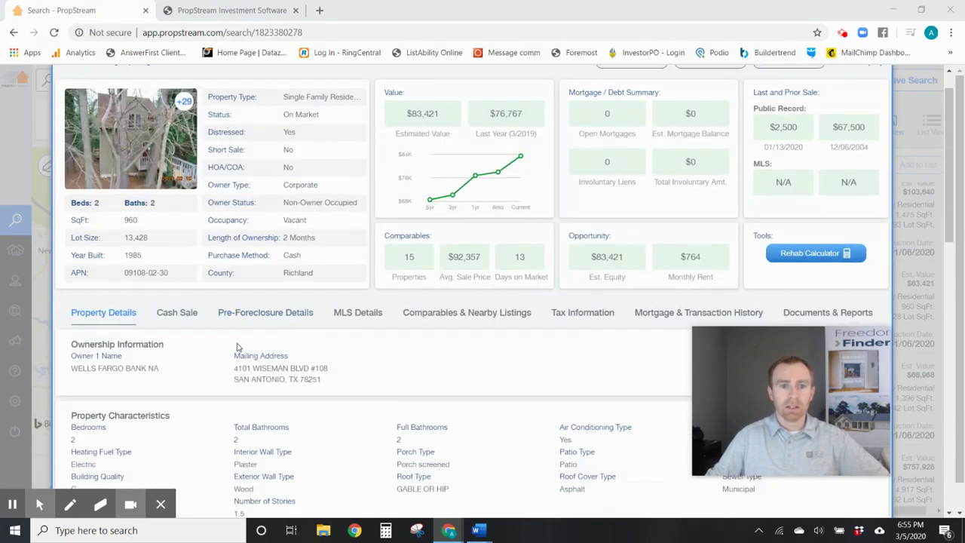
Review the property's cash sale record and its pre-foreclosure recording, auction and loan information
click(171, 223)
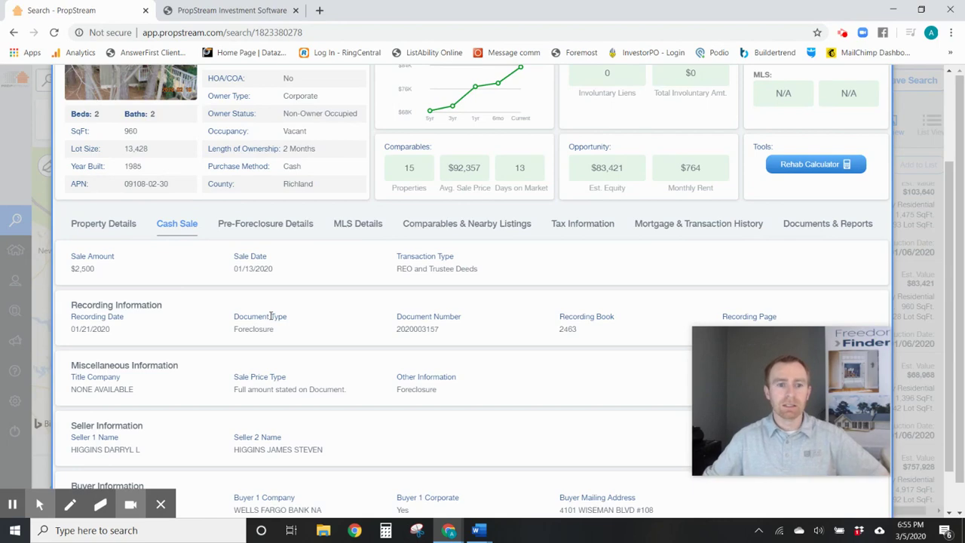
scroll(270, 317, down, 1)
scroll(260, 301, up, 3)
click(245, 352)
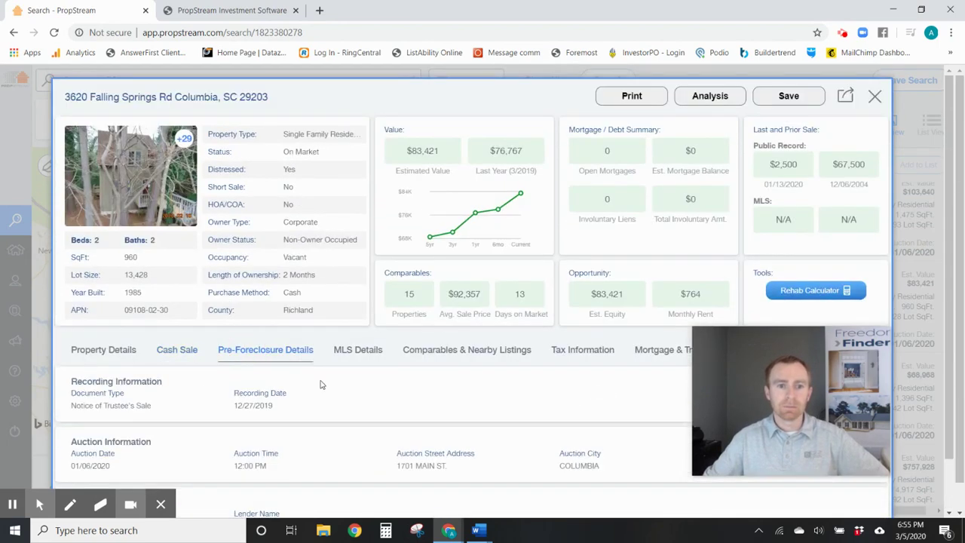
scroll(385, 406, down, 1)
scroll(430, 392, down, 1)
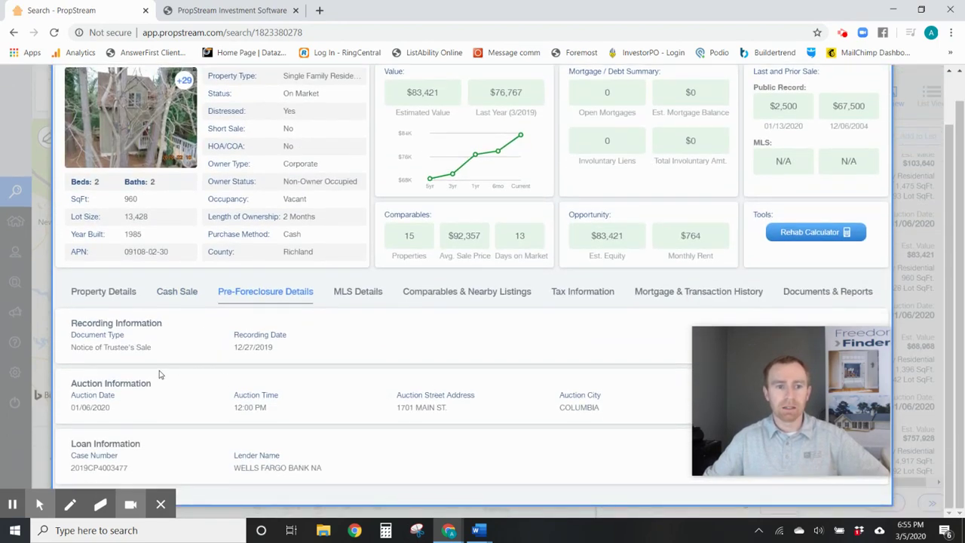
Review the property's MLS details, including the listing status, description, agent information and listing history
click(365, 294)
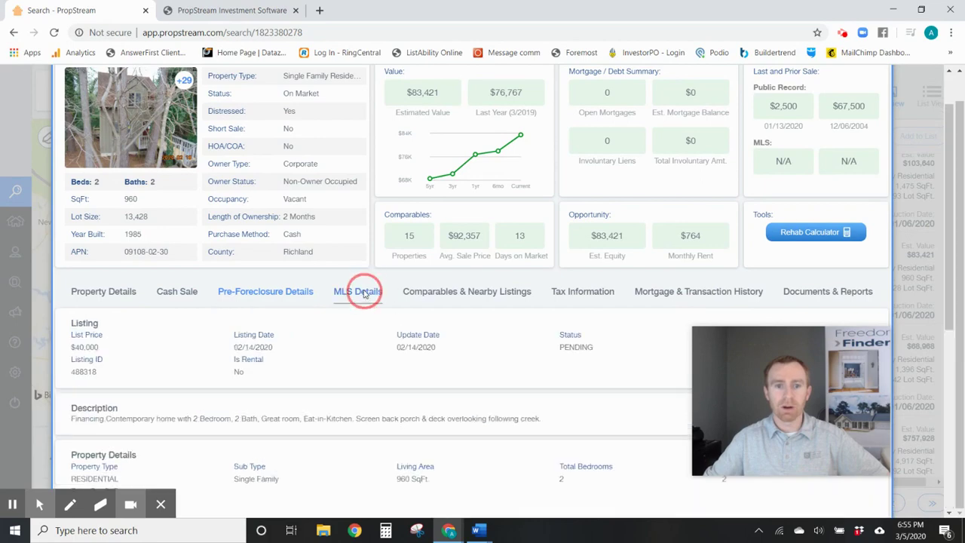
scroll(441, 361, down, 2)
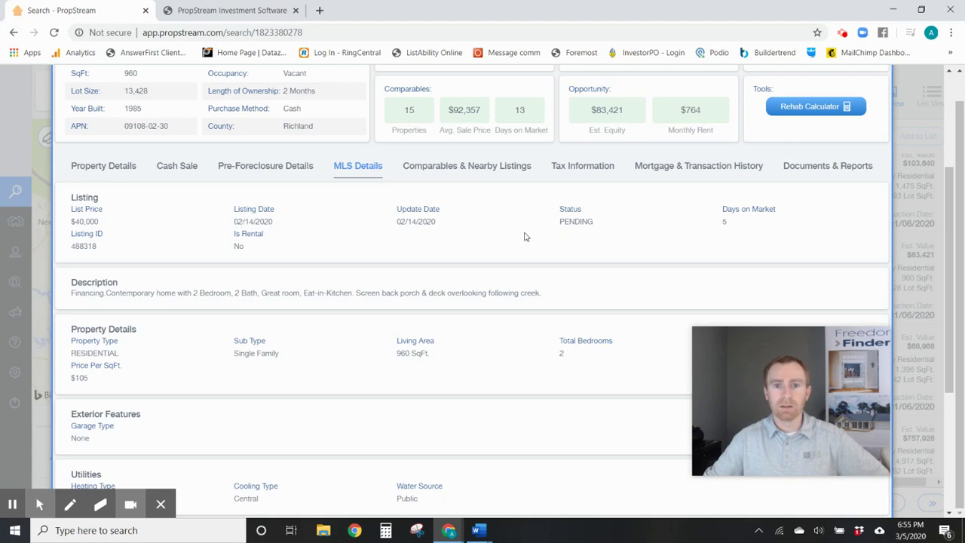
drag(592, 220, 560, 222)
click(564, 254)
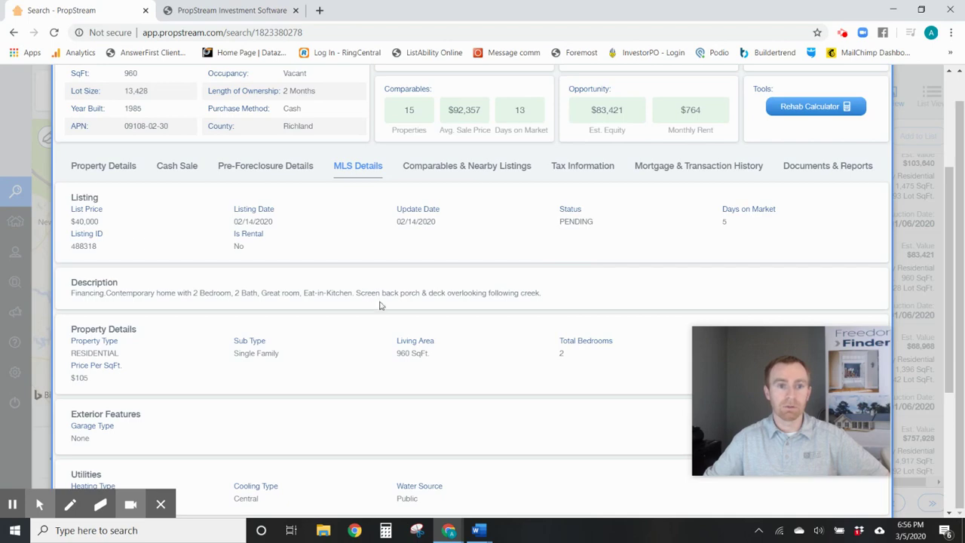
scroll(422, 324, down, 3)
scroll(437, 331, down, 1)
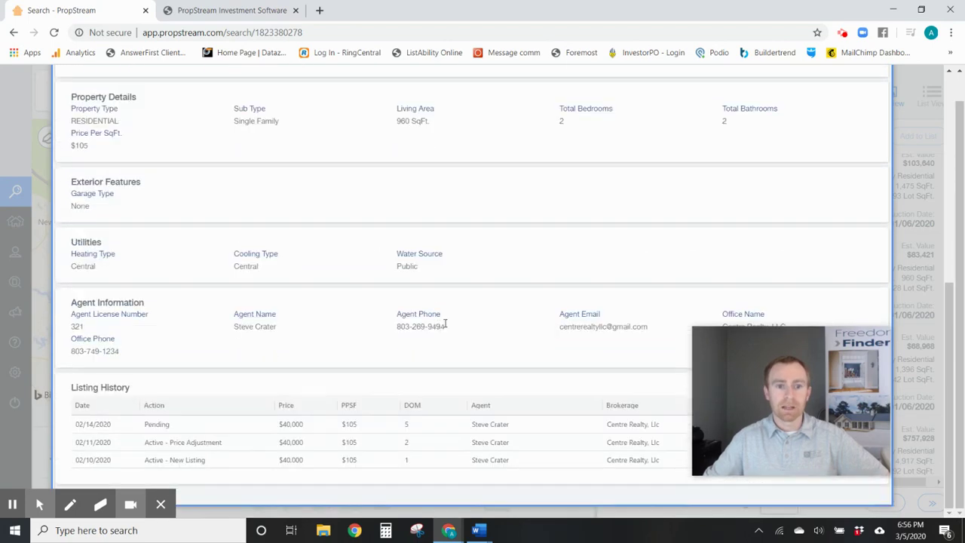
scroll(453, 324, up, 4)
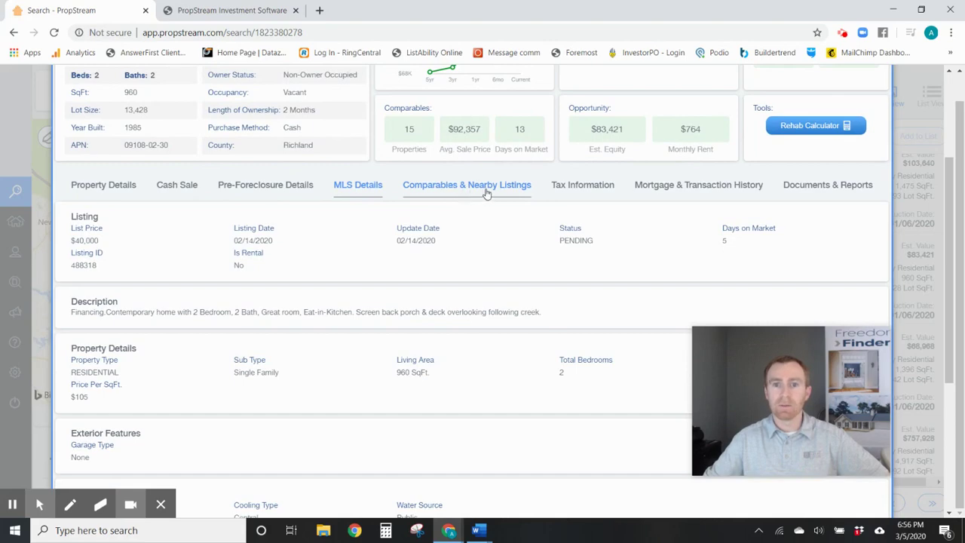
Check the property's transaction and mortgage history, and its tax details with the yearly property taxes
click(675, 191)
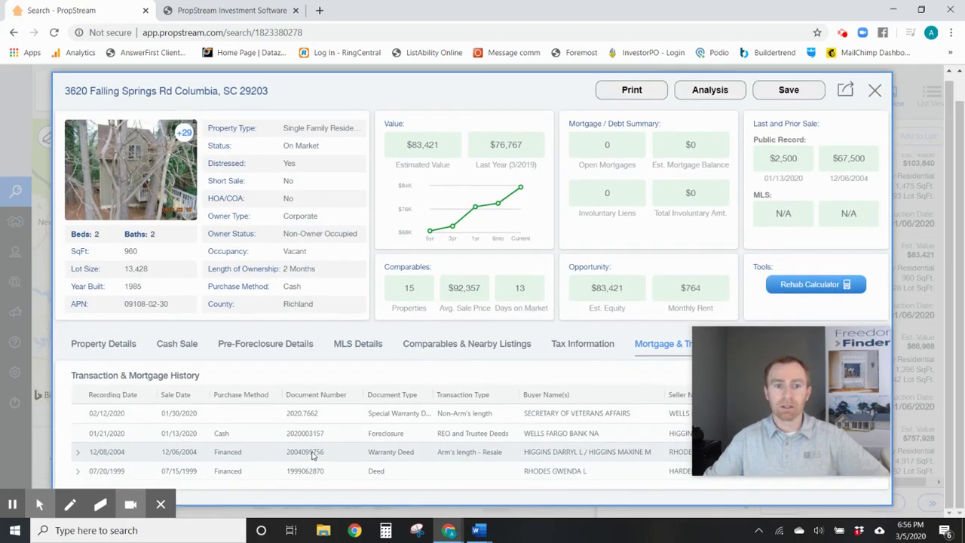
click(581, 351)
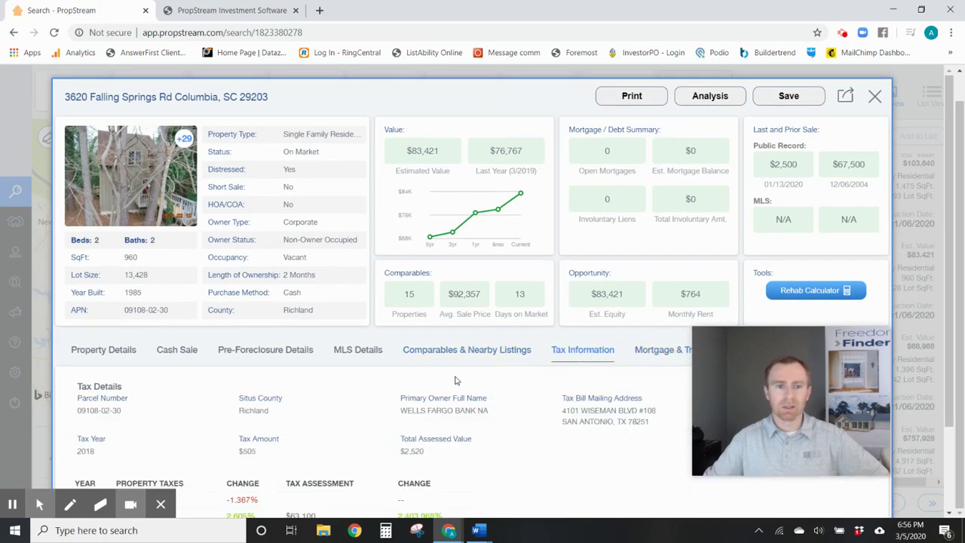
scroll(456, 387, down, 1)
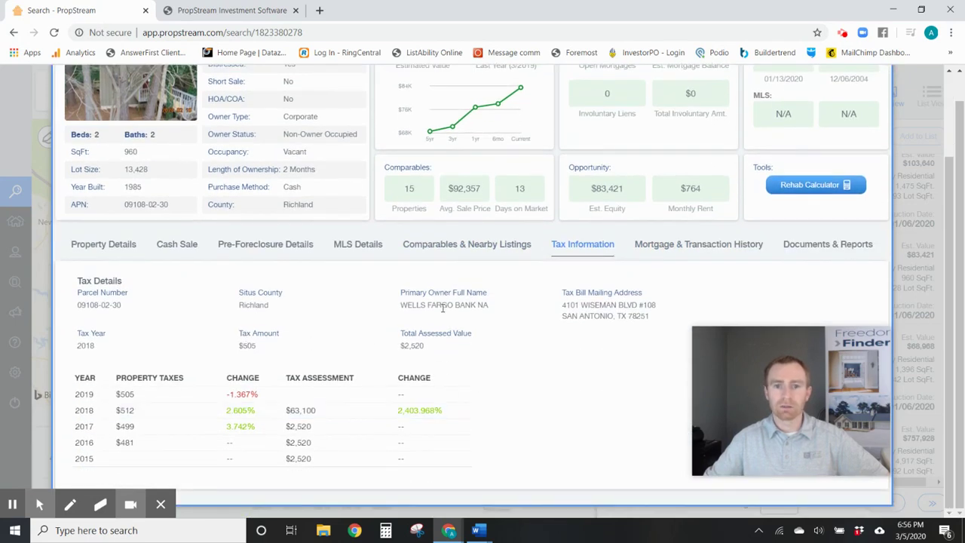
Examine the property's public record comps, including the comp search criteria, map and comparable properties table
click(487, 243)
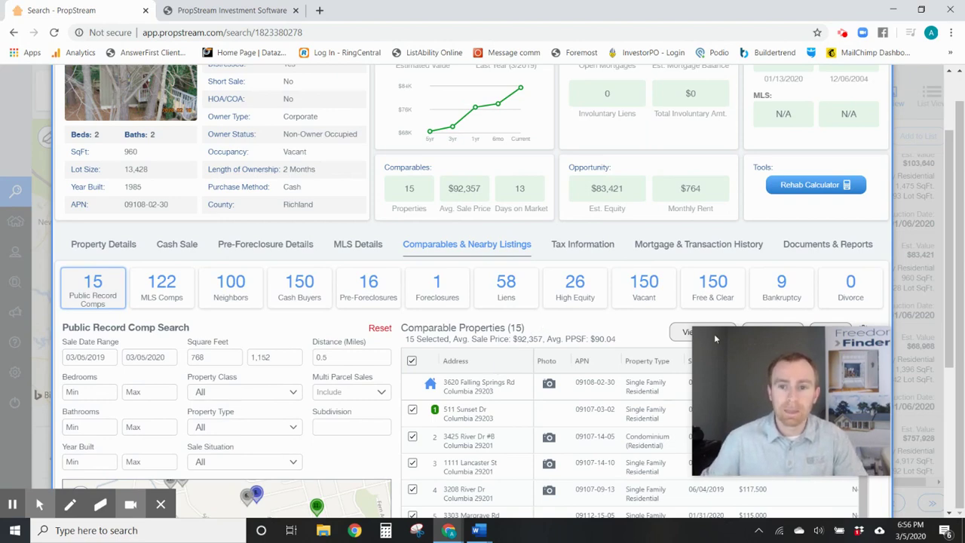
drag(781, 377, 793, 140)
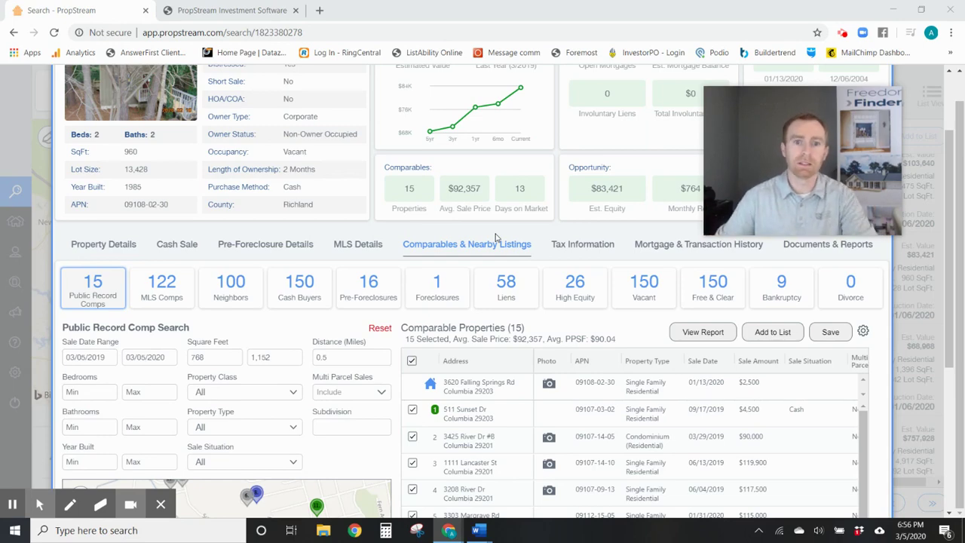
scroll(568, 362, down, 4)
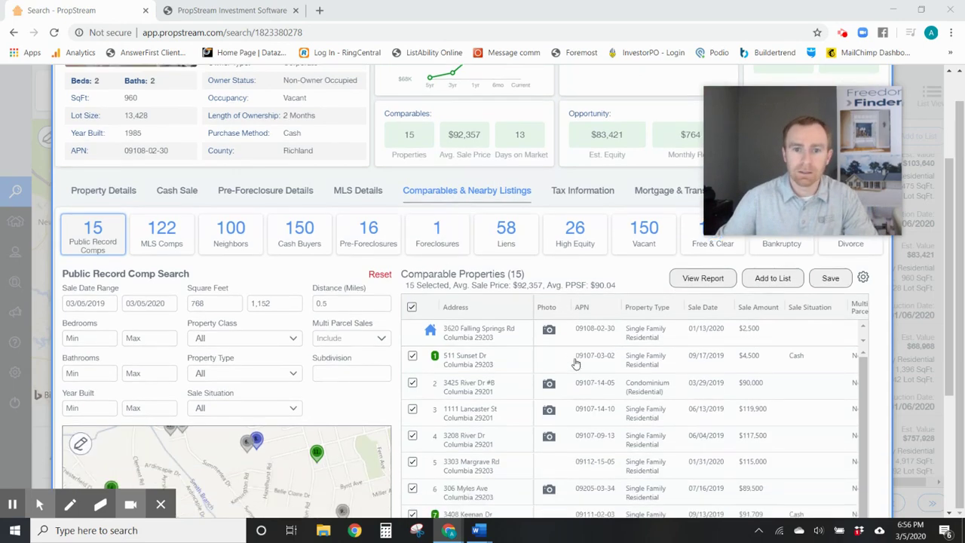
scroll(897, 363, down, 2)
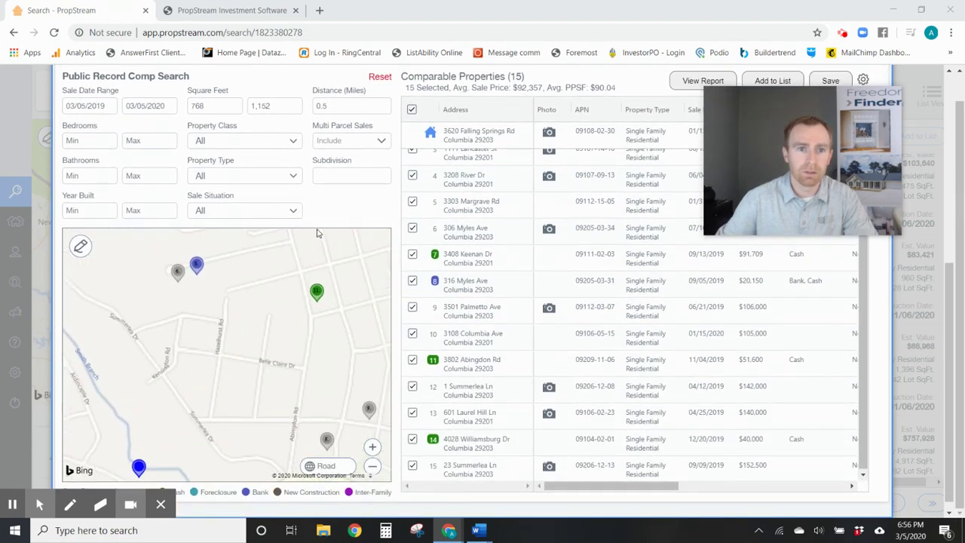
scroll(324, 134, up, 2)
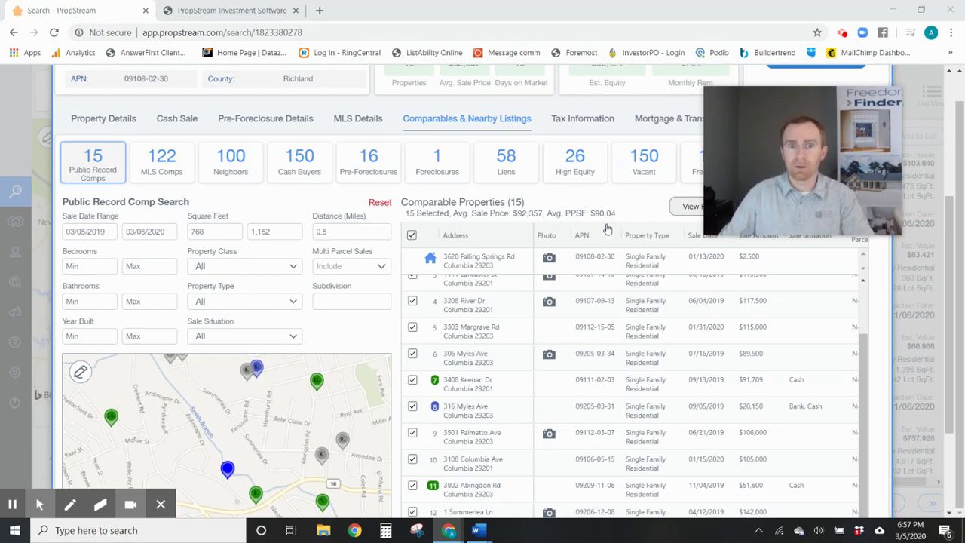
scroll(324, 276, up, 3)
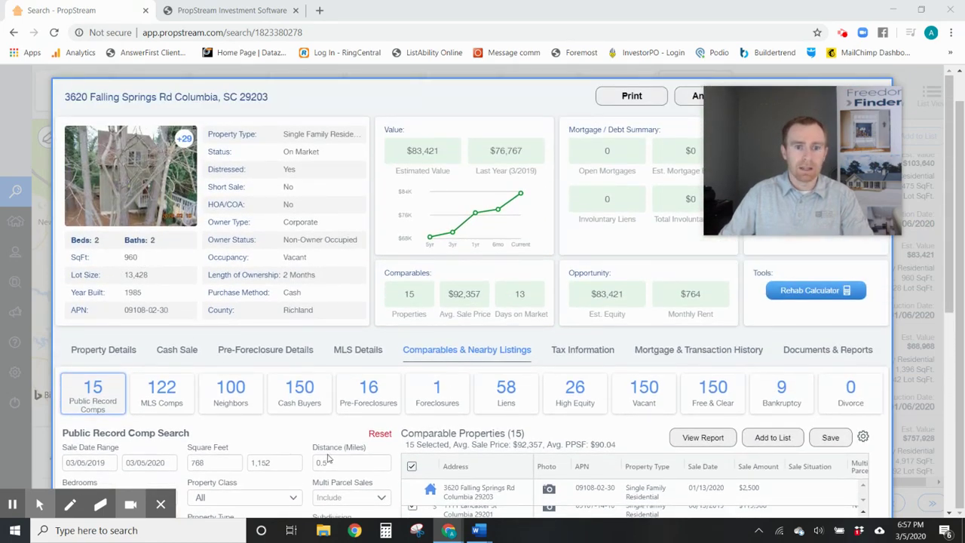
Use the Calculator to multiply the property's 960 square feet by 90 dollars per square foot
click(385, 531)
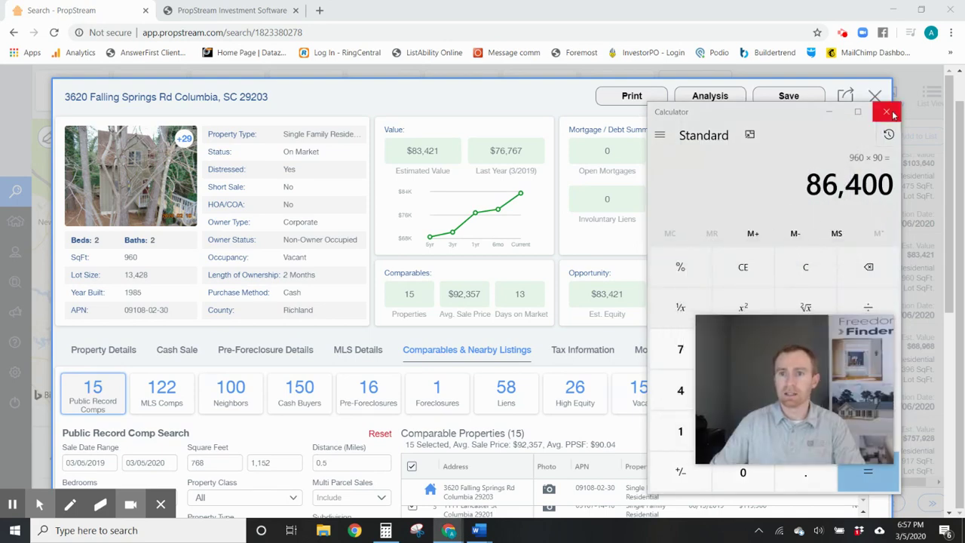
click(887, 112)
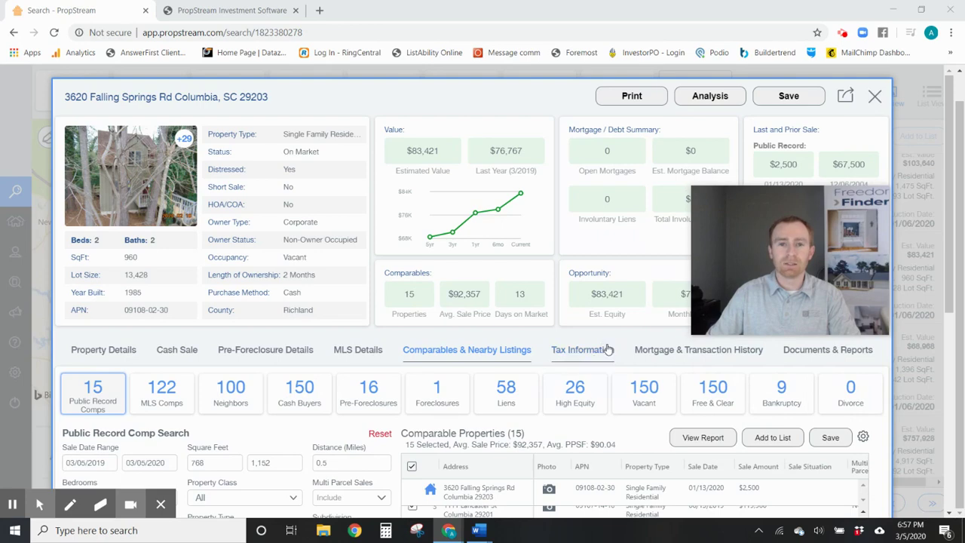
Compare the comps' sale amounts, sizes and prices per square foot, and exclude comp 1 from the selection
scroll(613, 422, down, 1)
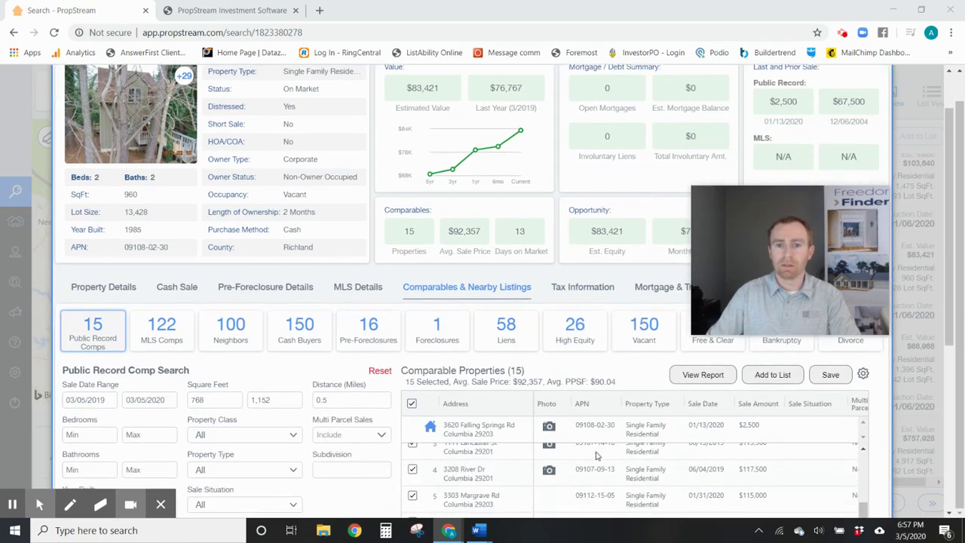
scroll(615, 462, down, 4)
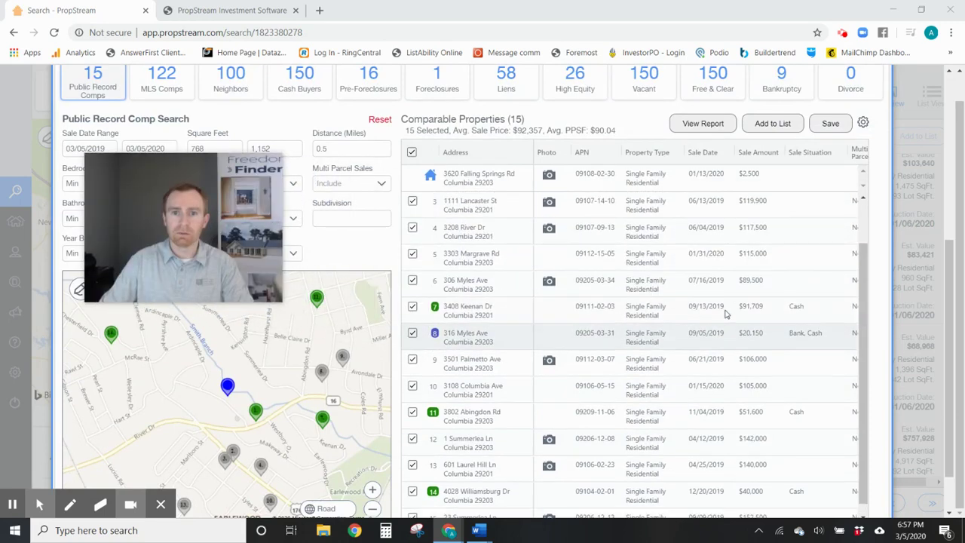
scroll(543, 241, up, 1)
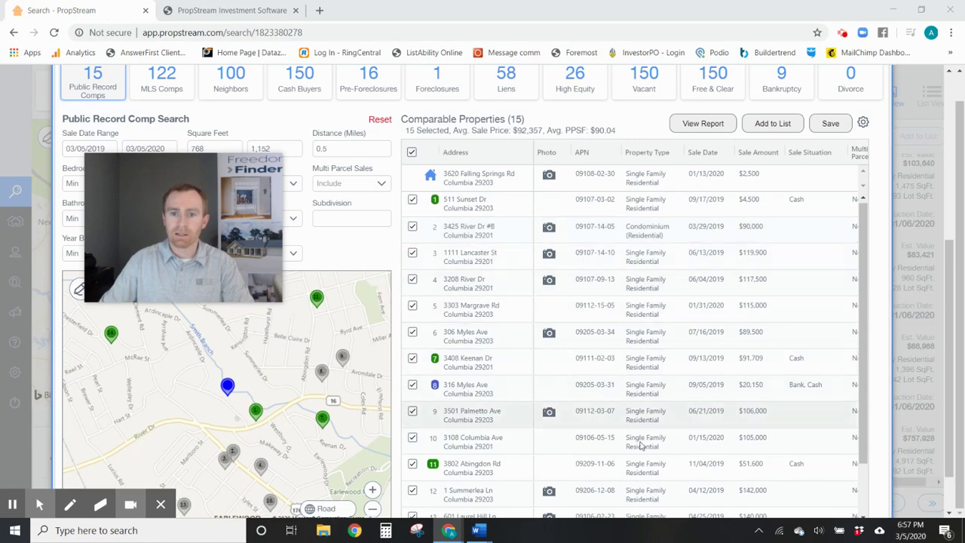
scroll(929, 315, down, 1)
scroll(929, 316, down, 1)
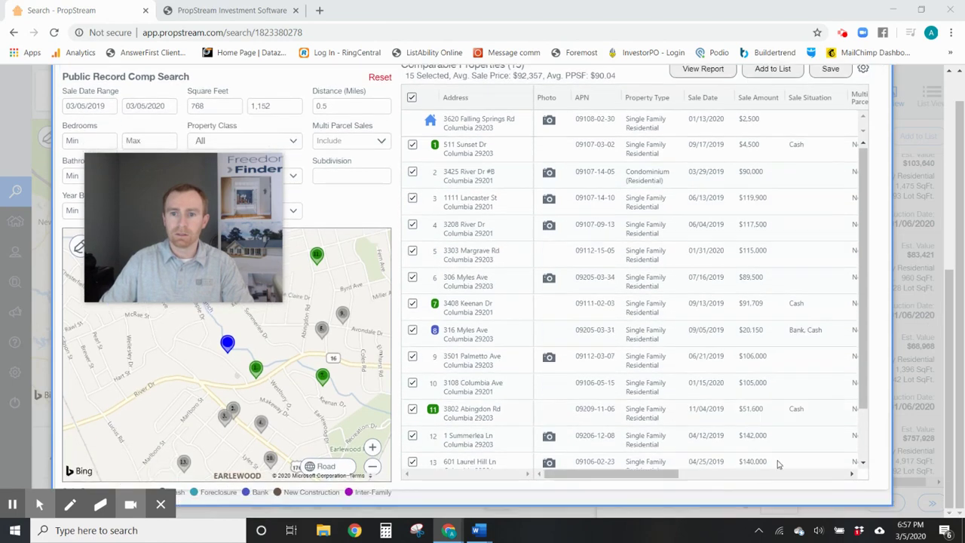
drag(638, 481, 767, 478)
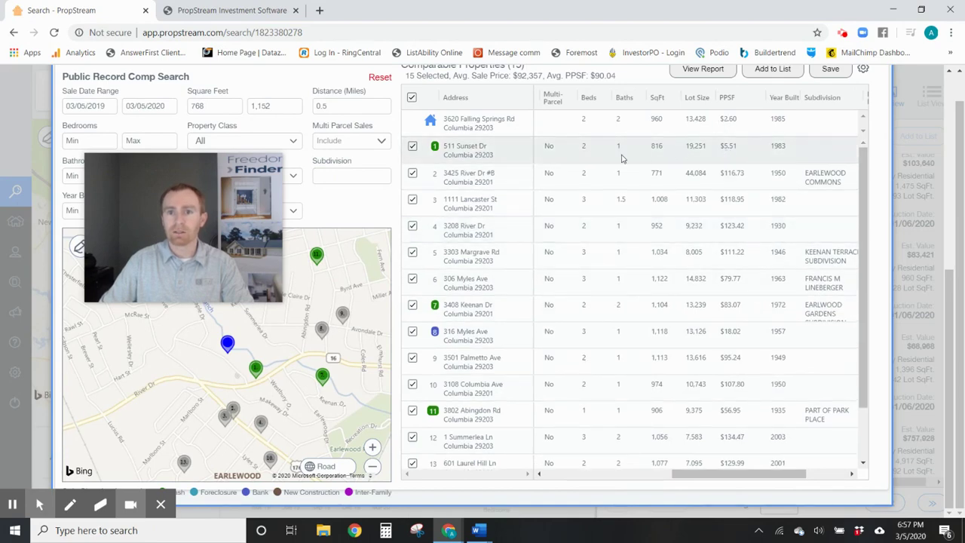
click(411, 147)
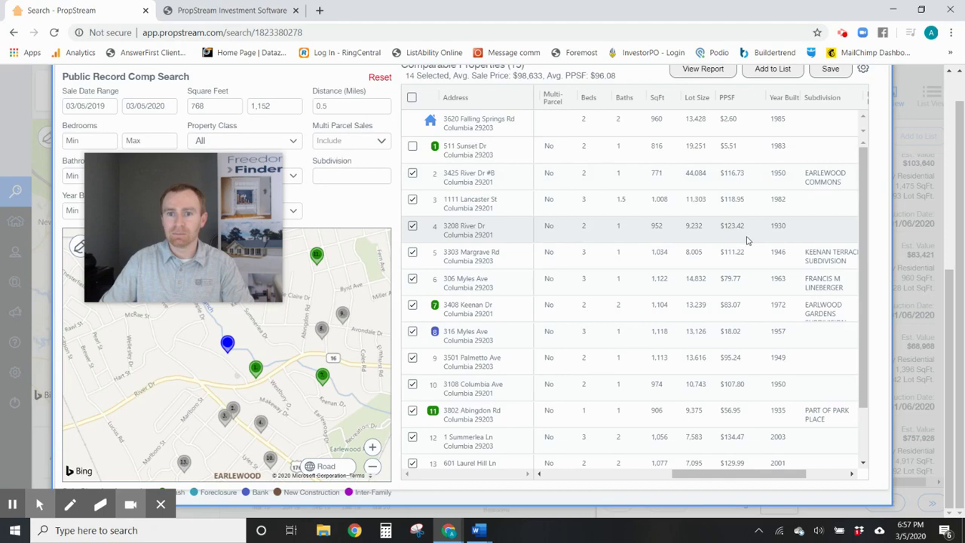
Exclude comps 14, 12 and 11 from the selected comparable properties
scroll(749, 272, down, 2)
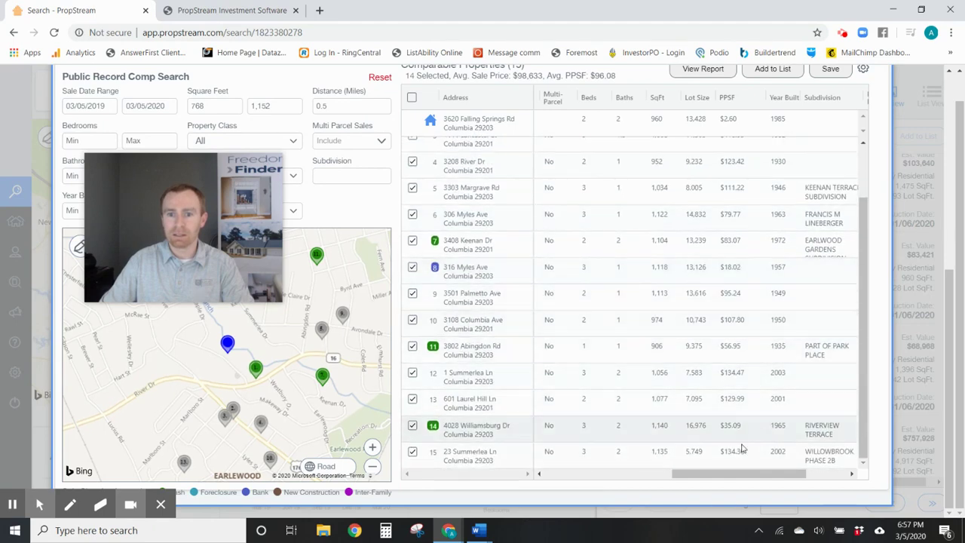
click(413, 427)
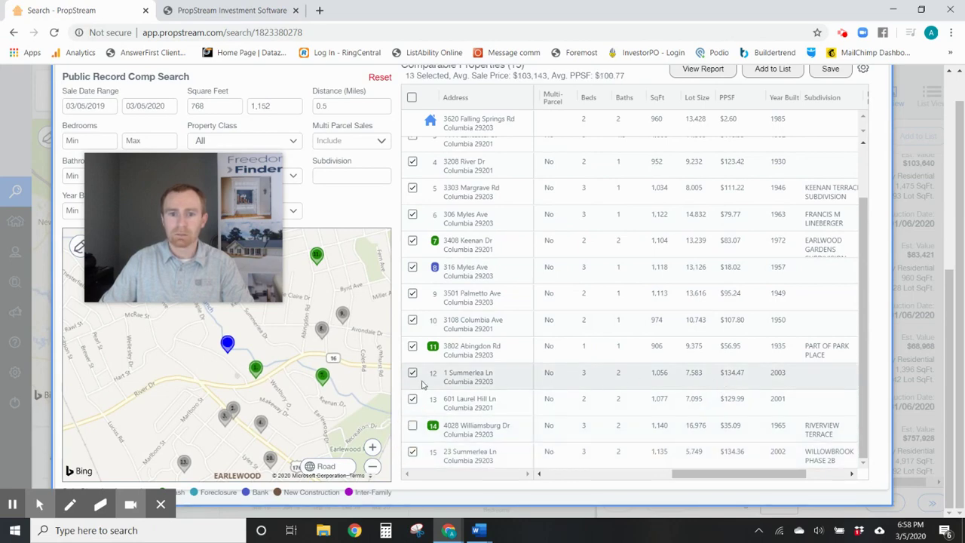
click(412, 374)
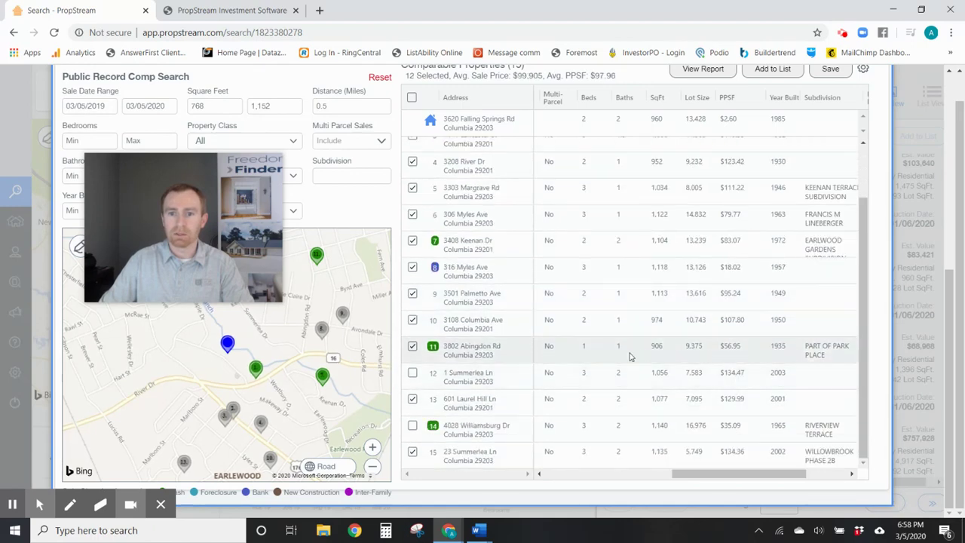
click(414, 349)
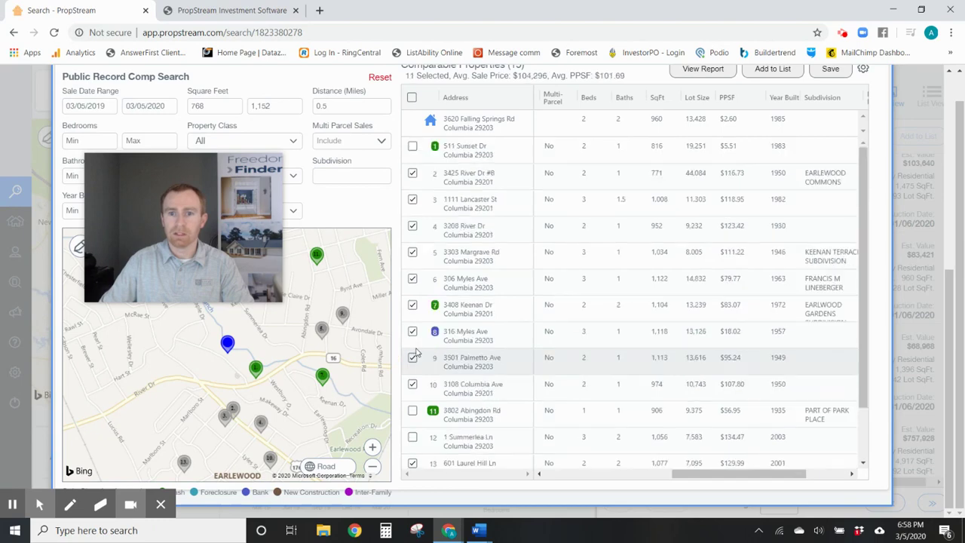
Review the comparable properties table, checking the remaining comps' price per square foot, sale dates and sale amounts
scroll(730, 377, up, 1)
scroll(731, 357, up, 5)
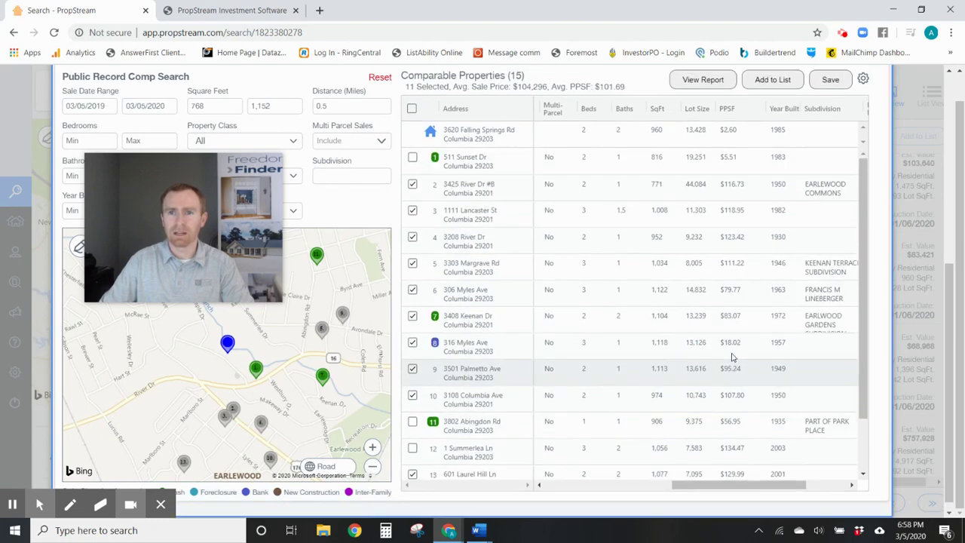
scroll(731, 358, down, 2)
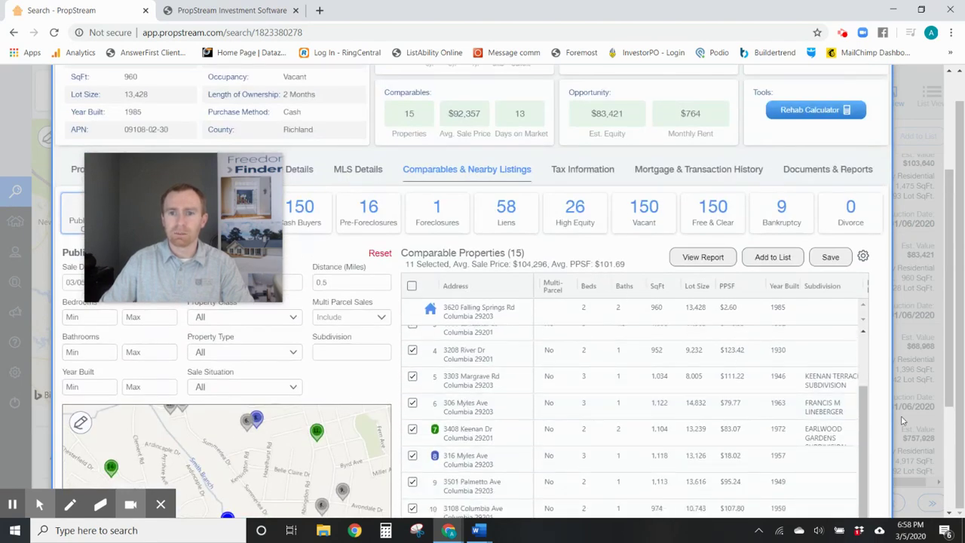
scroll(888, 357, down, 3)
scroll(639, 398, up, 1)
scroll(737, 477, left, 5)
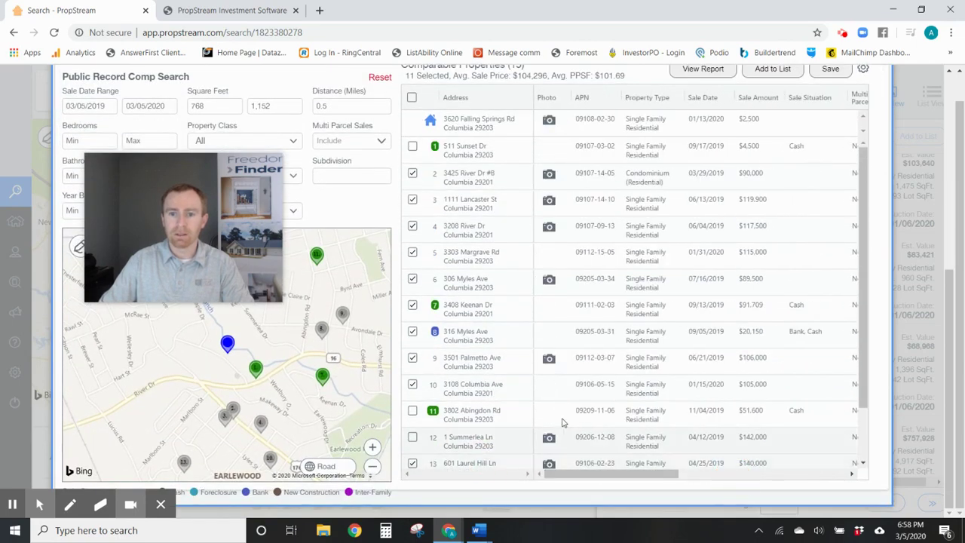
scroll(635, 349, up, 1)
scroll(635, 350, up, 1)
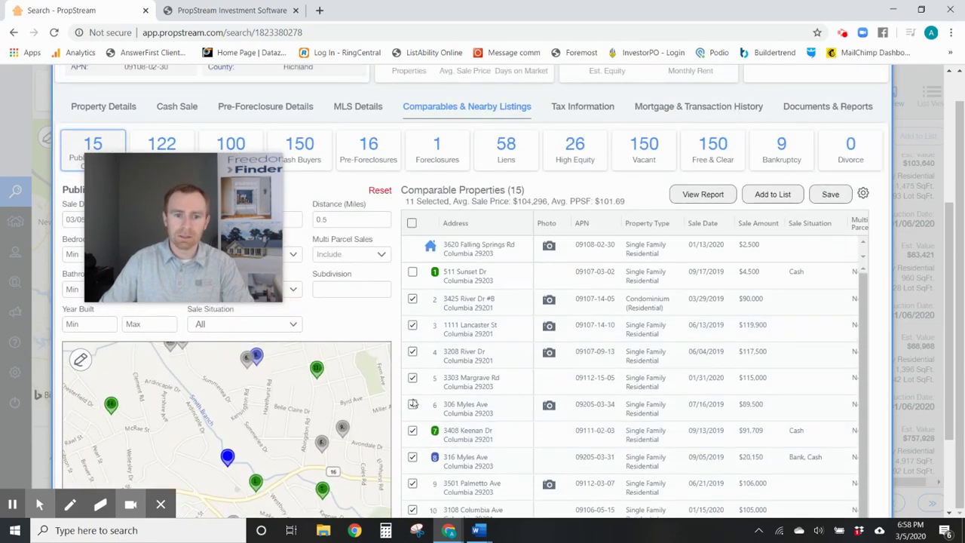
Check where the comps lie on the map relative to the subject property, and exclude comp 13 from the selection
drag(326, 429, 294, 352)
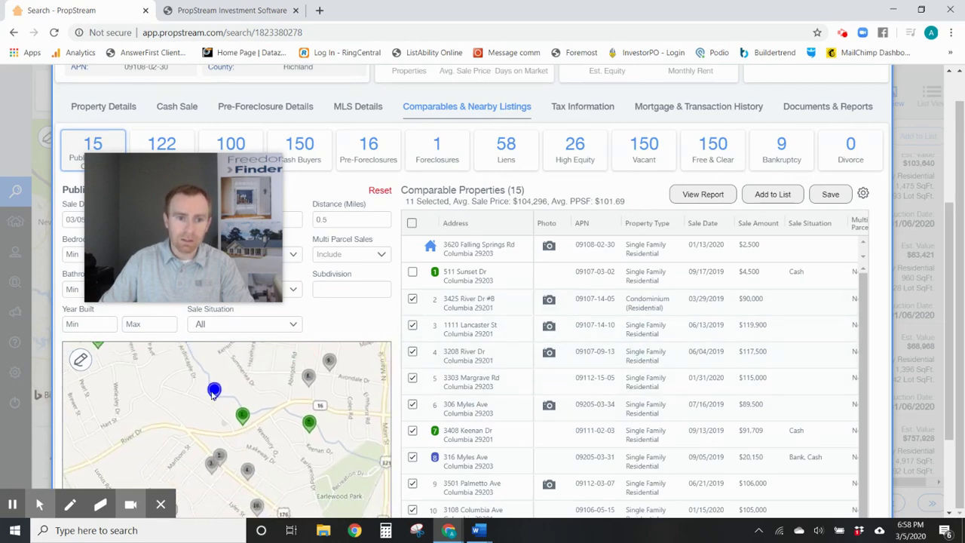
drag(284, 455, 276, 415)
drag(281, 469, 304, 437)
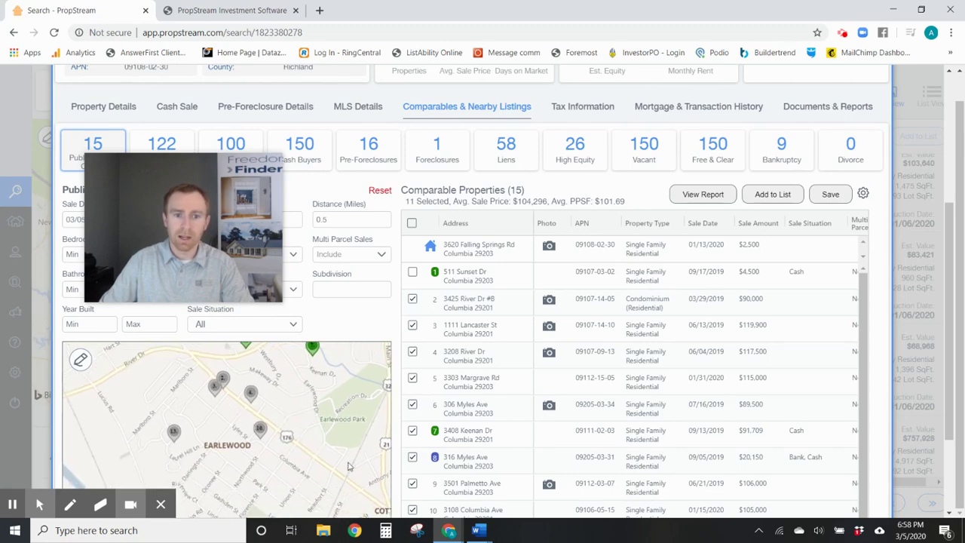
scroll(547, 407, down, 1)
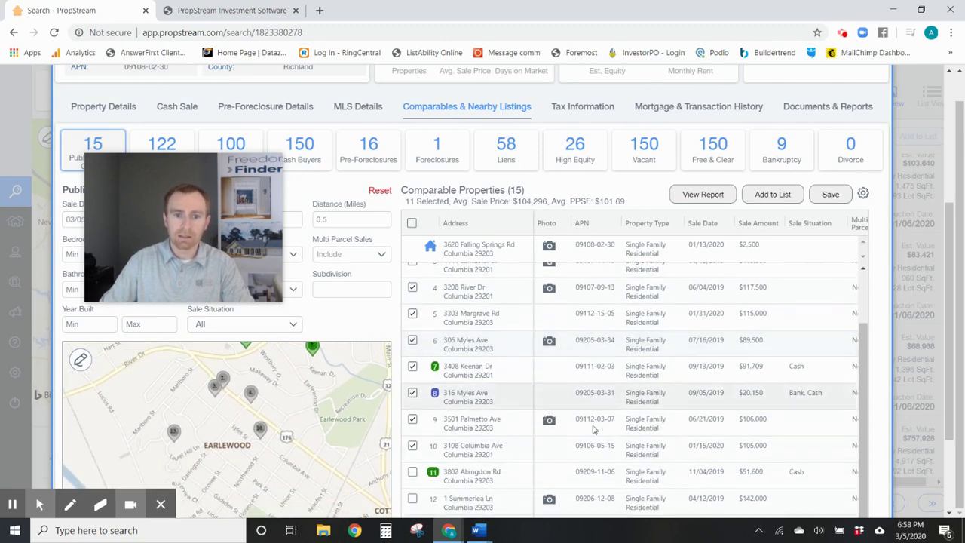
scroll(614, 439, down, 1)
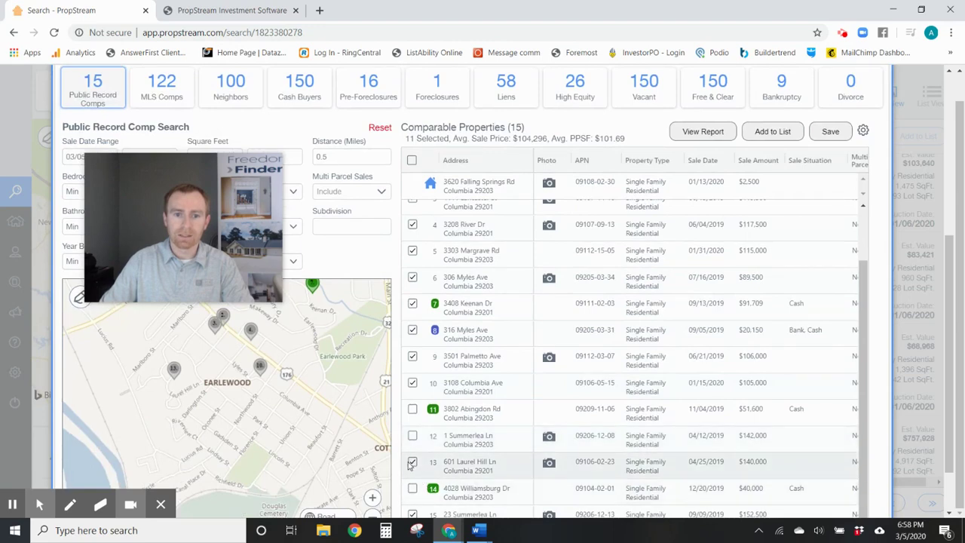
click(412, 463)
Compare the map area around the subject property with the Earlewood neighborhood, and exclude comp 10 from the selection
drag(328, 462, 309, 384)
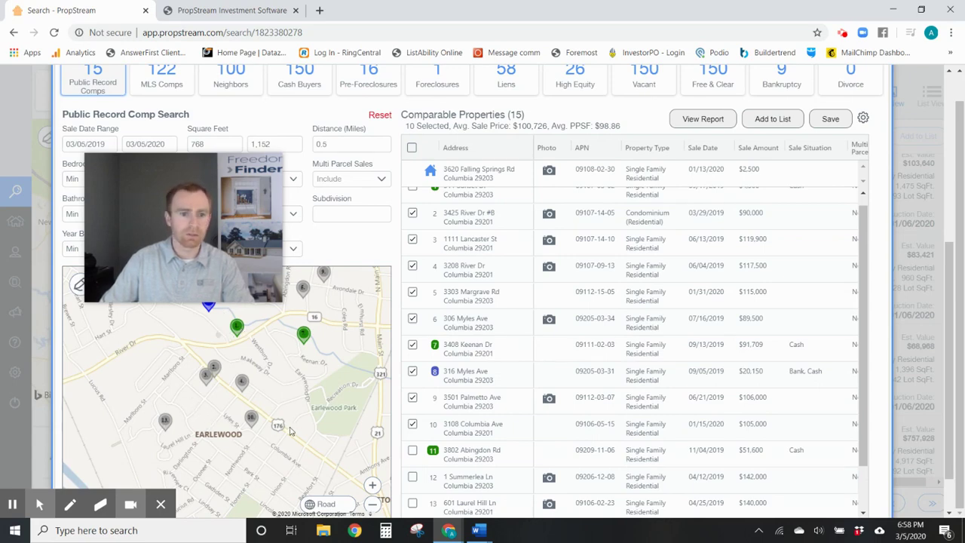
drag(317, 426, 305, 485)
drag(320, 381, 363, 467)
drag(219, 434, 280, 414)
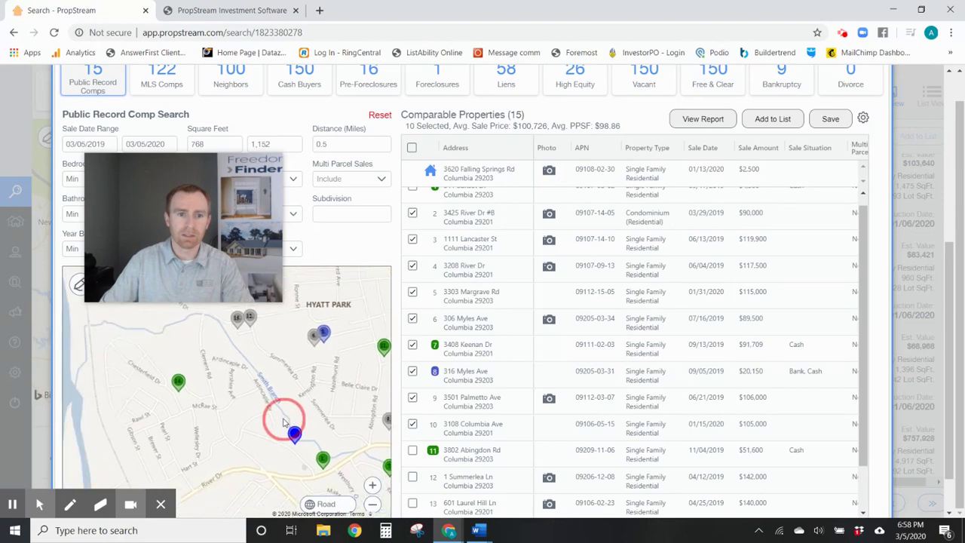
drag(341, 433, 222, 329)
drag(276, 441, 279, 371)
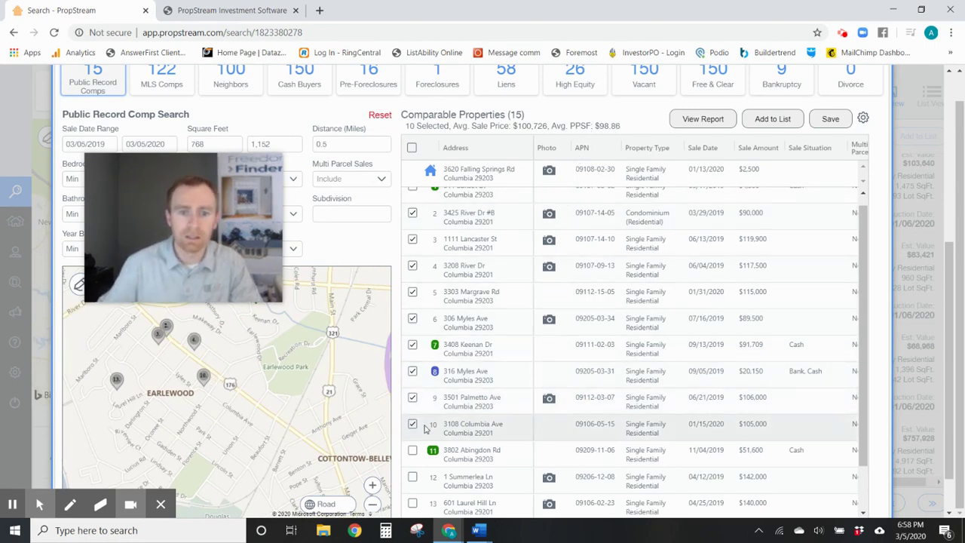
click(412, 426)
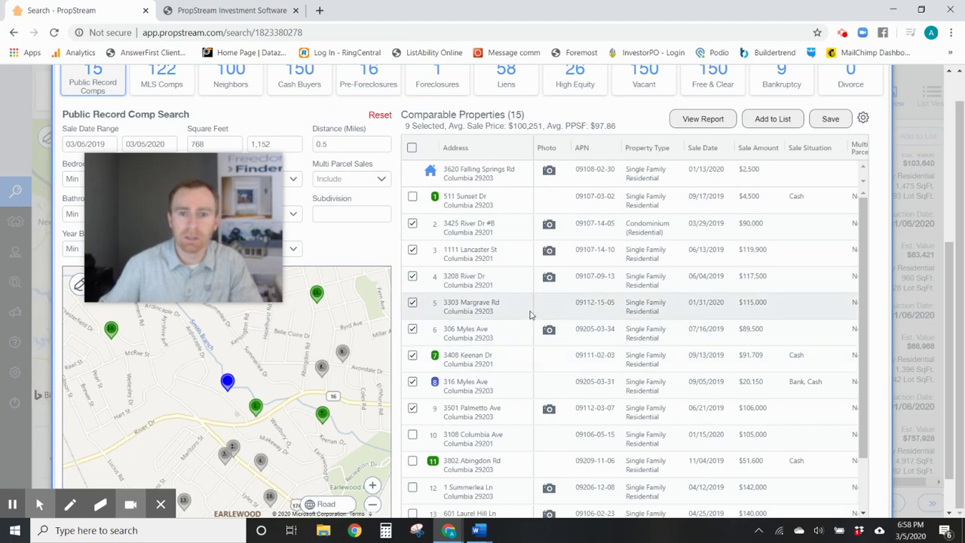
Look through the photo gallery of comp 6, covering its exterior, yard, living areas and kitchen
click(549, 332)
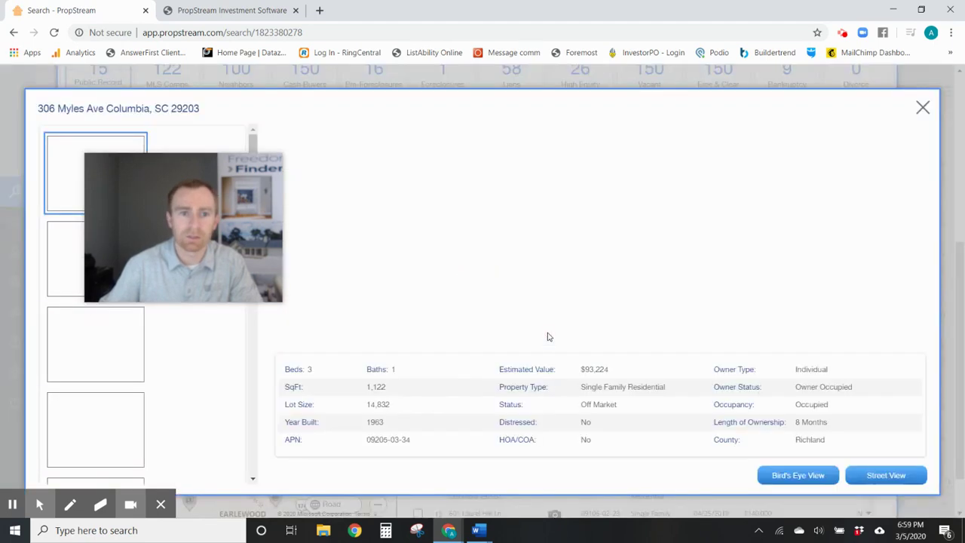
drag(214, 250, 824, 386)
scroll(155, 274, down, 6)
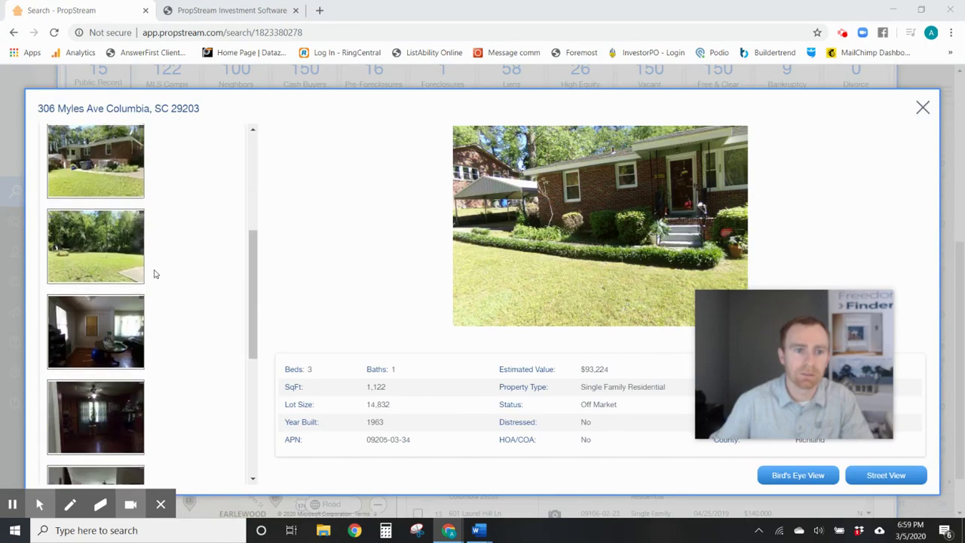
click(96, 249)
click(98, 174)
click(91, 304)
click(109, 407)
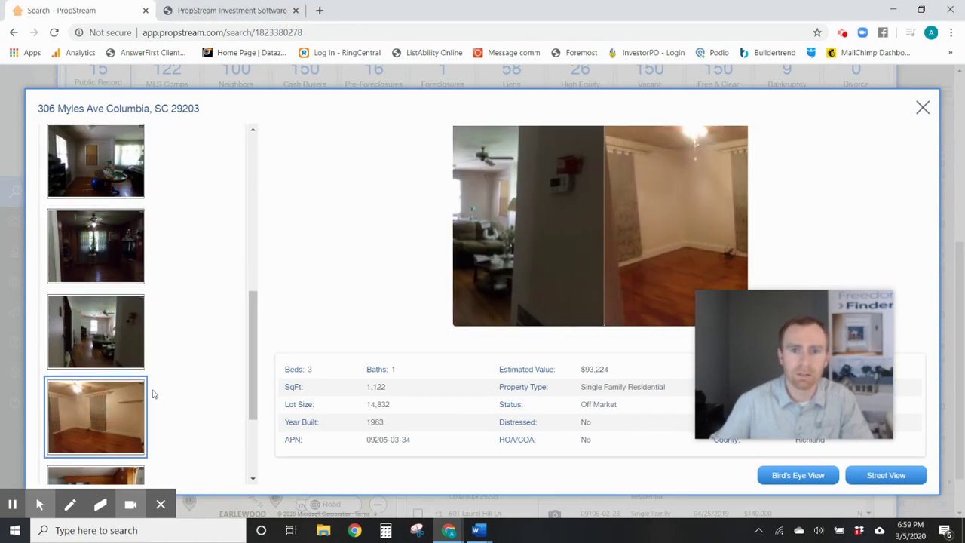
scroll(143, 382, down, 1)
scroll(143, 382, down, 1)
click(121, 381)
click(111, 433)
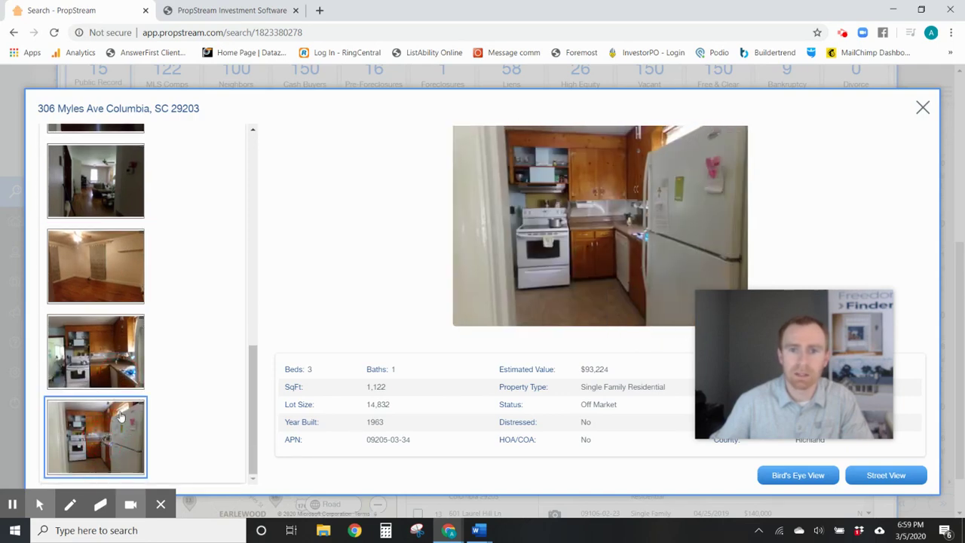
click(924, 108)
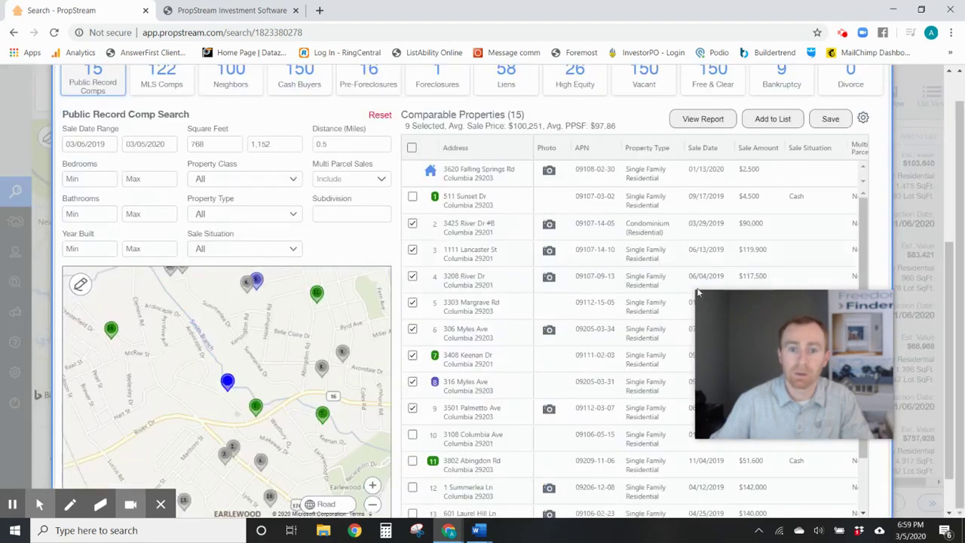
mouse_move(732, 395)
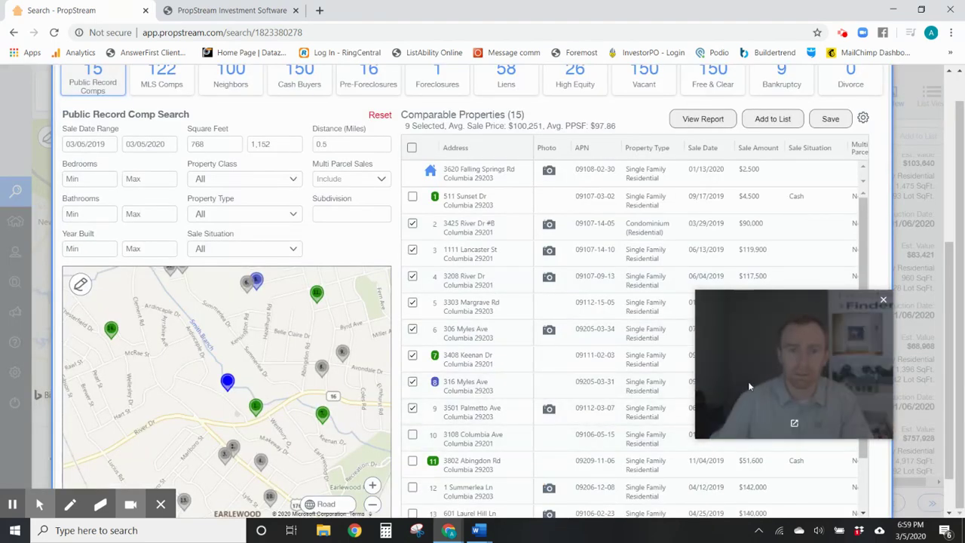
click(549, 278)
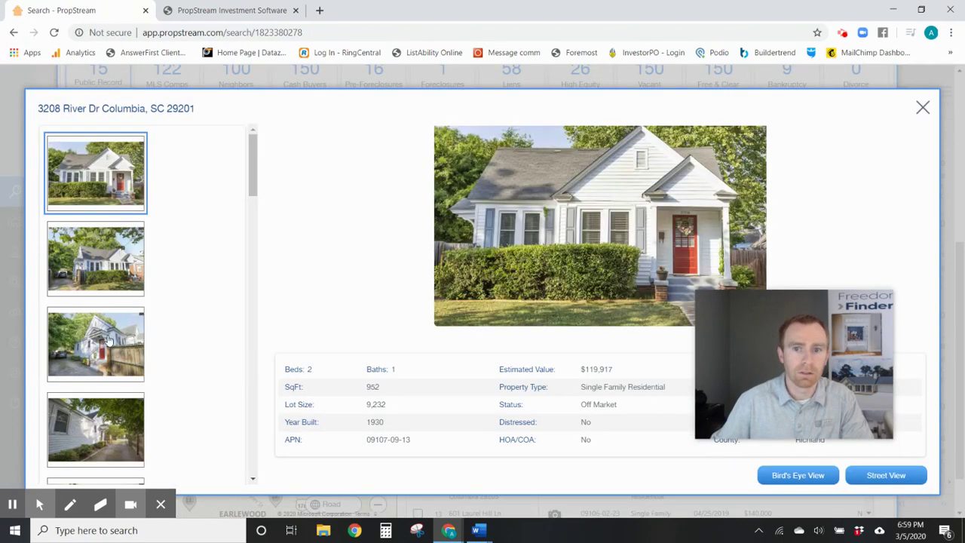
click(106, 335)
click(98, 426)
scroll(98, 422, down, 2)
click(98, 409)
scroll(98, 410, down, 2)
click(98, 405)
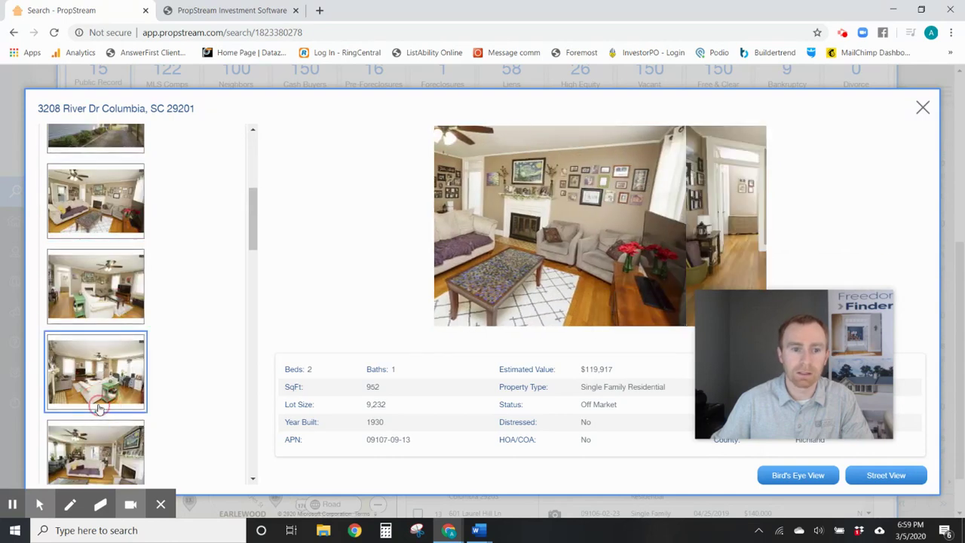
click(98, 447)
scroll(98, 447, down, 2)
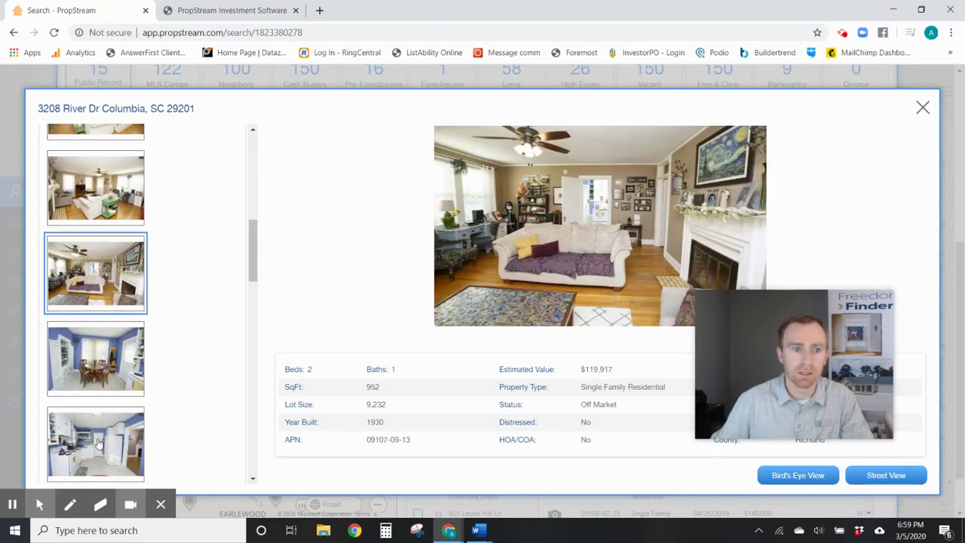
Look through comp 4's dining area, kitchen, hallway laundry and bathroom photos, and close the gallery
click(98, 355)
click(98, 436)
scroll(98, 436, down, 2)
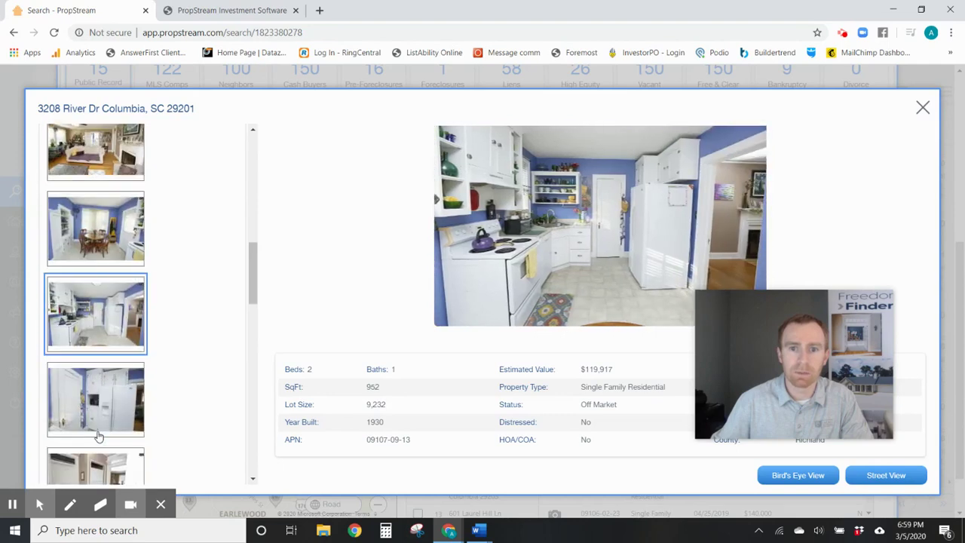
click(104, 423)
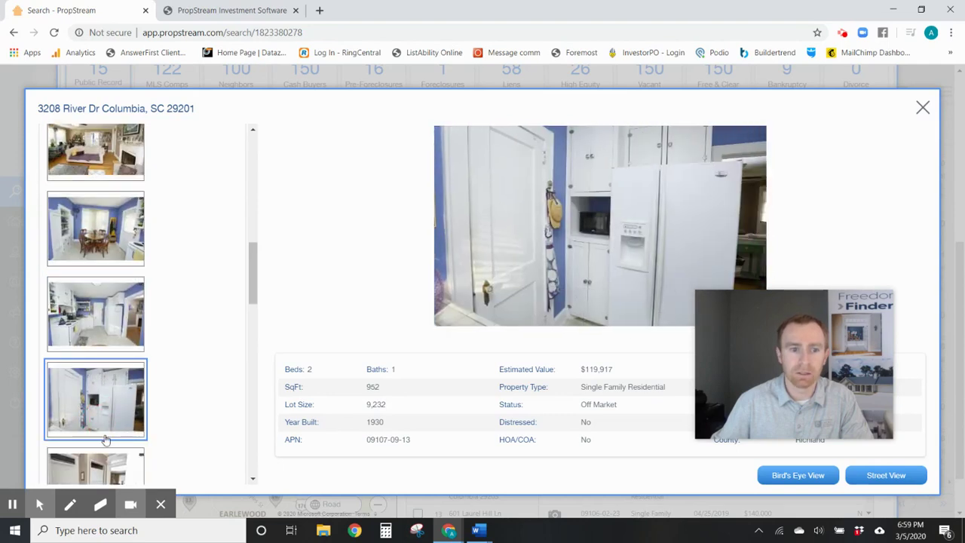
click(105, 461)
scroll(105, 422, down, 3)
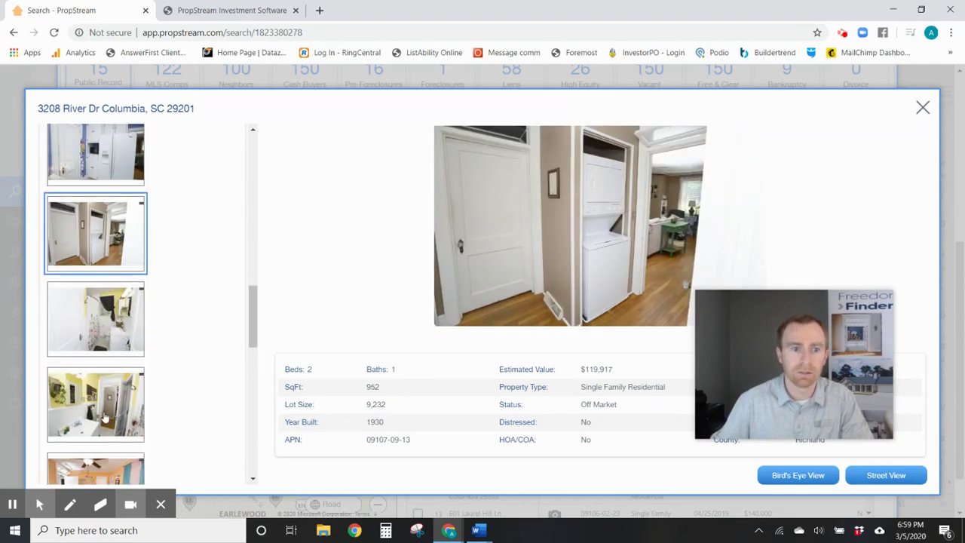
click(103, 427)
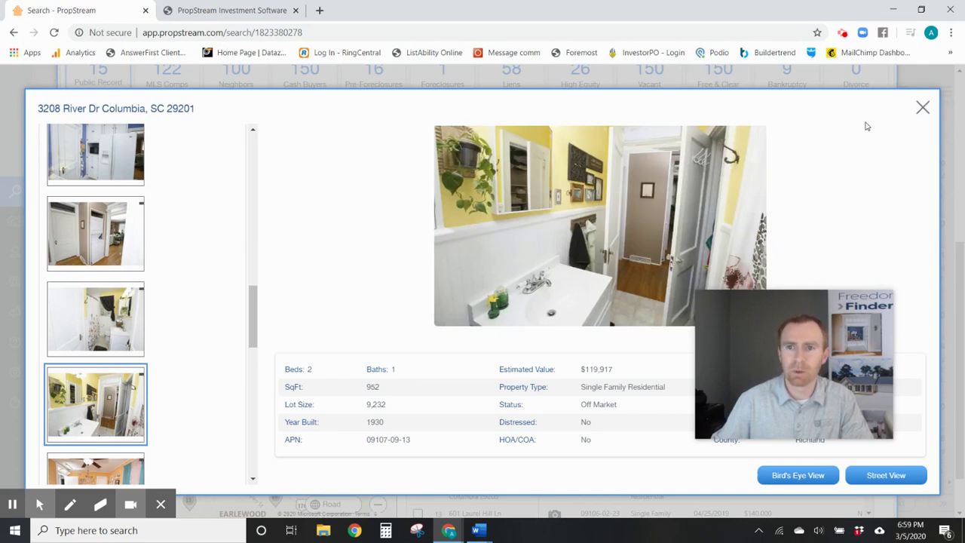
click(923, 109)
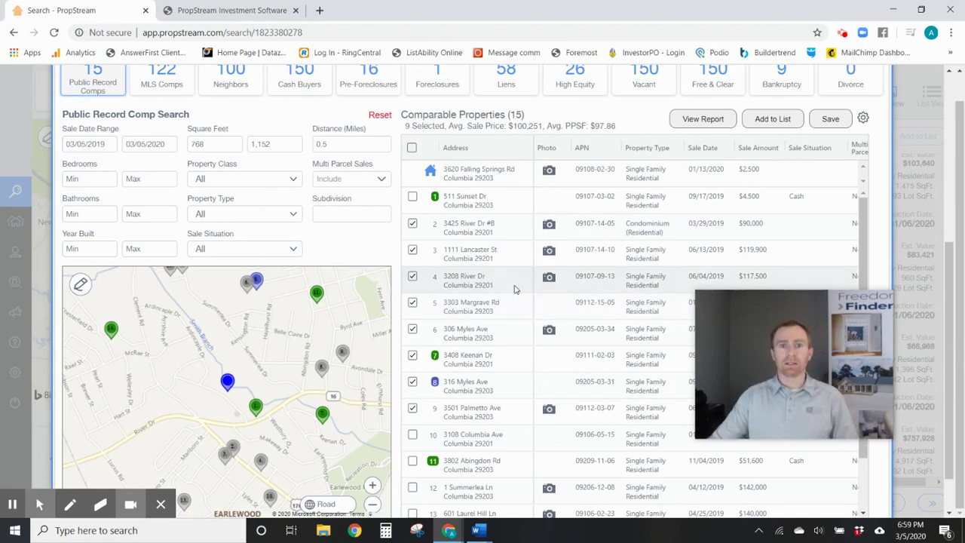
scroll(702, 194, up, 2)
scroll(701, 194, up, 3)
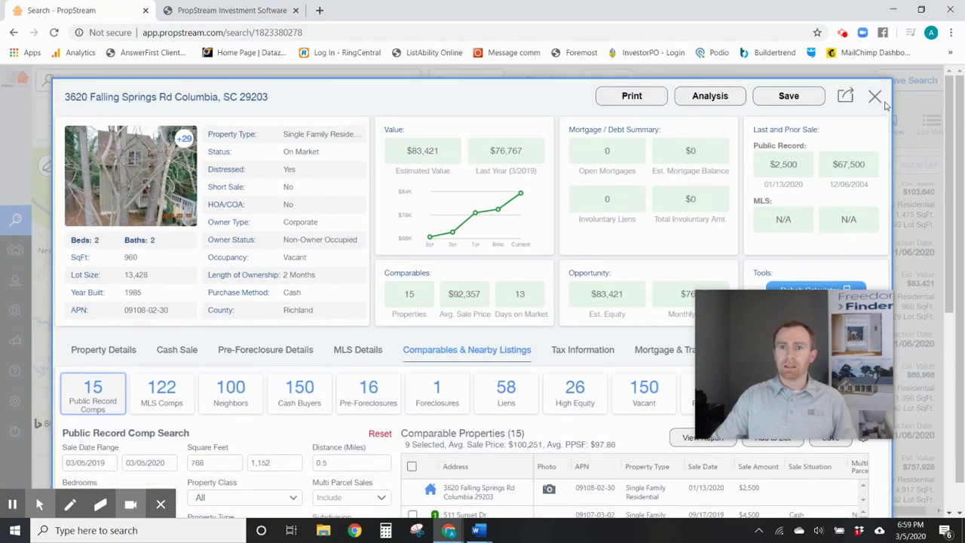
click(876, 98)
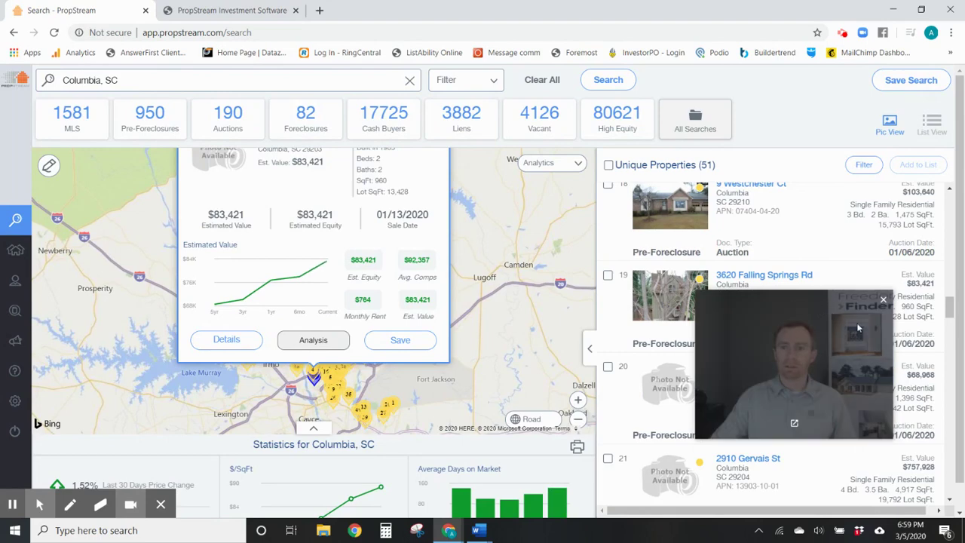
drag(847, 335, 184, 395)
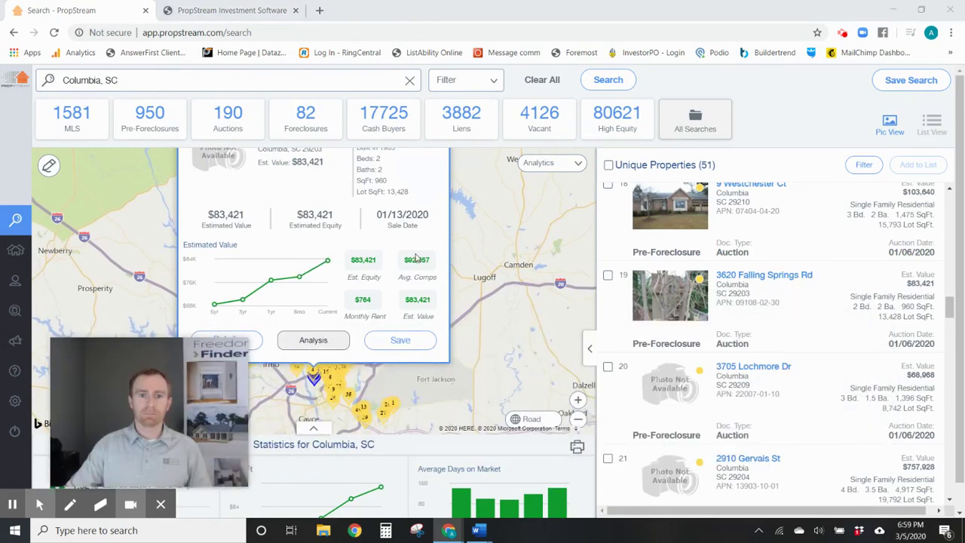
click(466, 232)
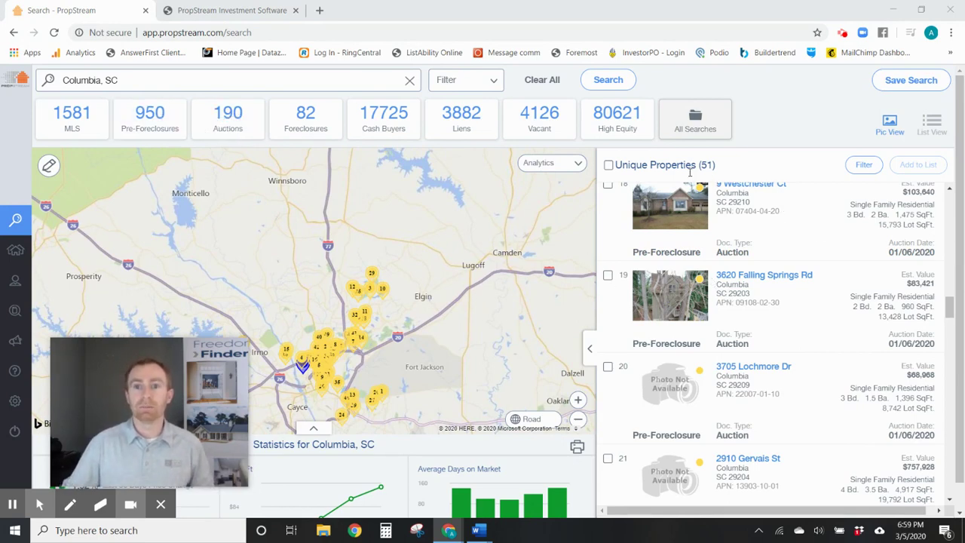
Select all properties in the search results, view the options for adding them to a marketing list, and close them without saving
drag(176, 369, 488, 245)
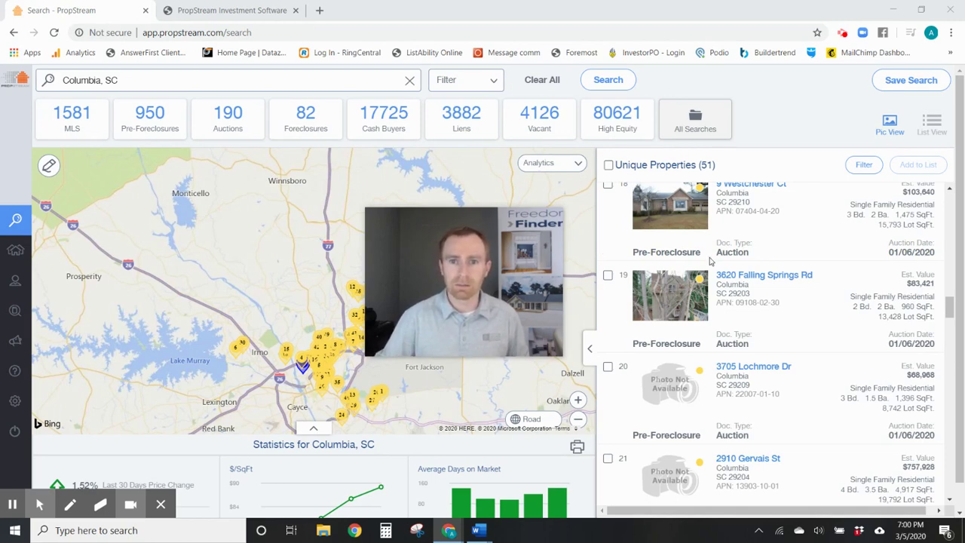
click(608, 165)
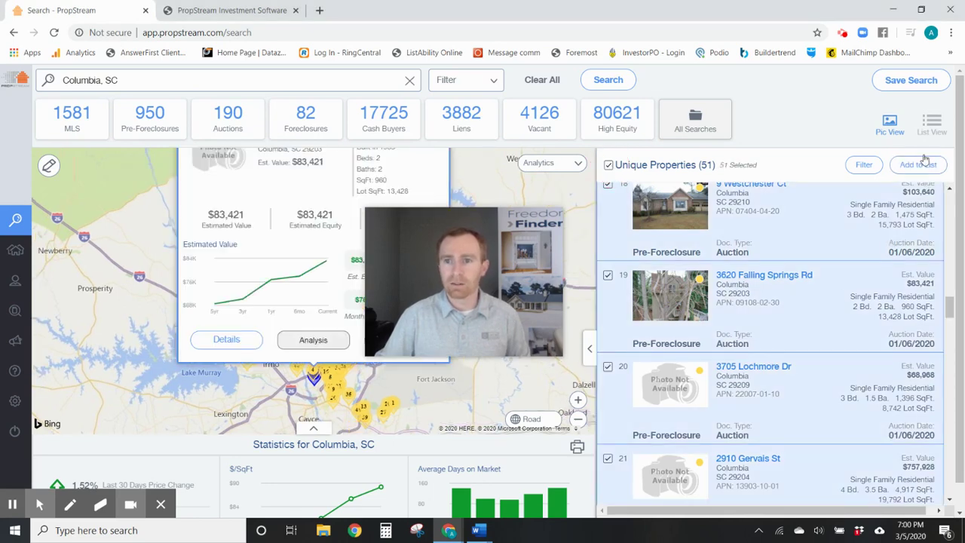
click(921, 166)
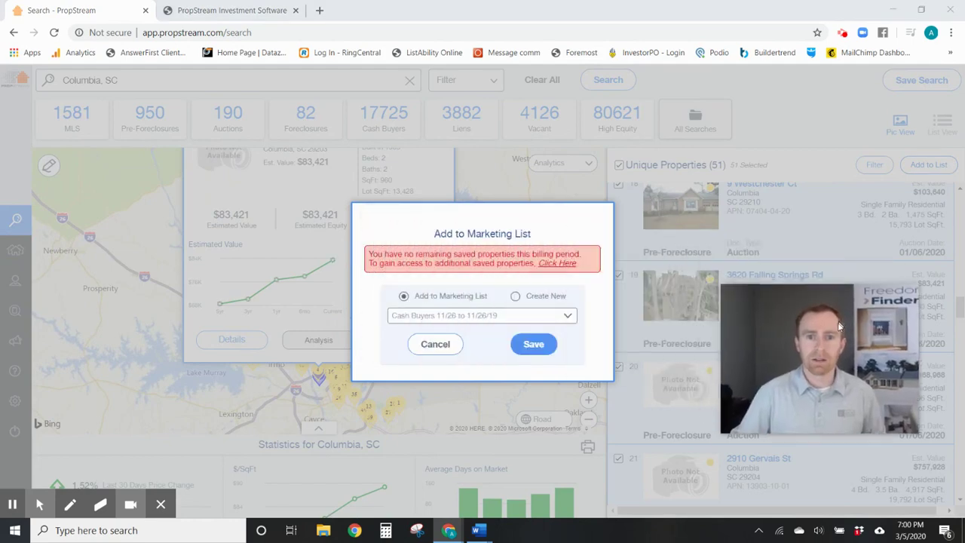
click(430, 347)
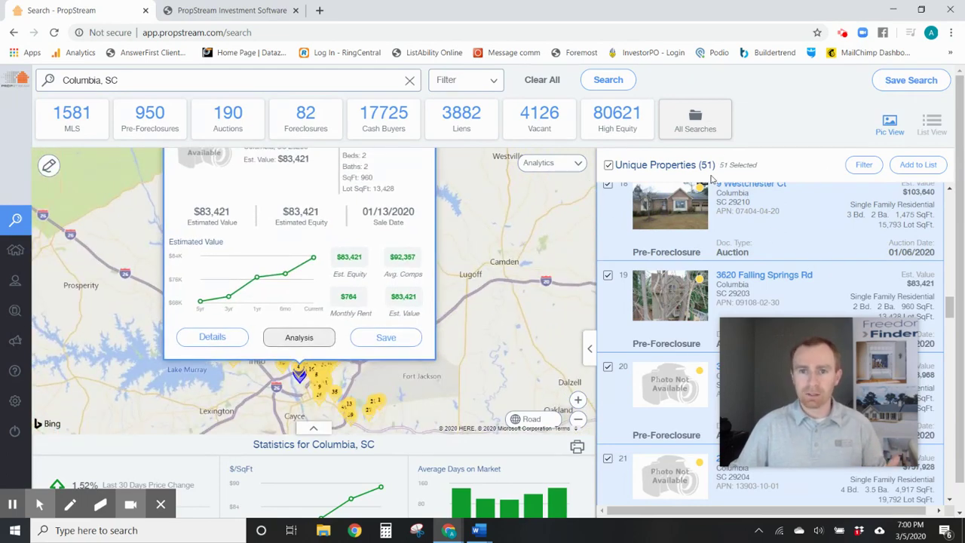
Open skip tracing, review its pricing, choose phones only, and open the contact selection
mouse_move(19, 289)
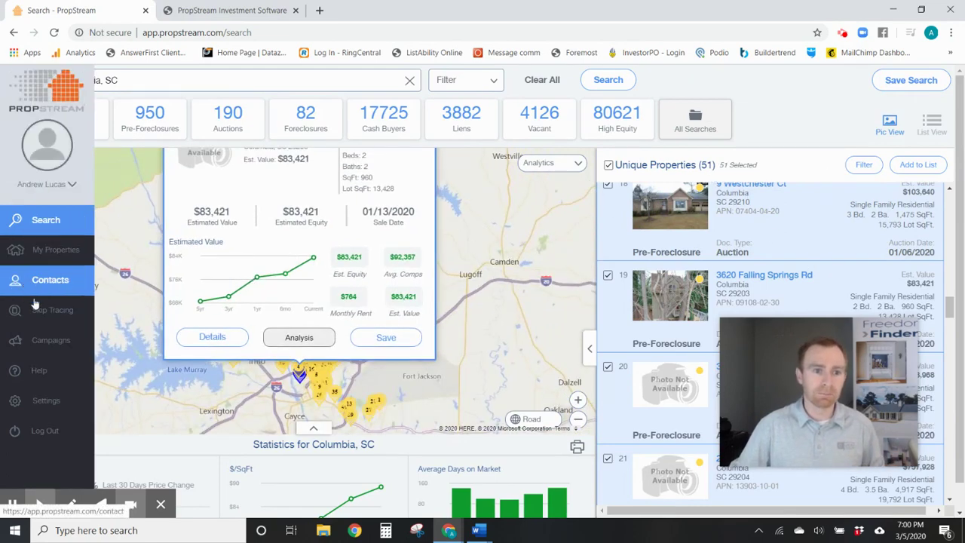
click(42, 315)
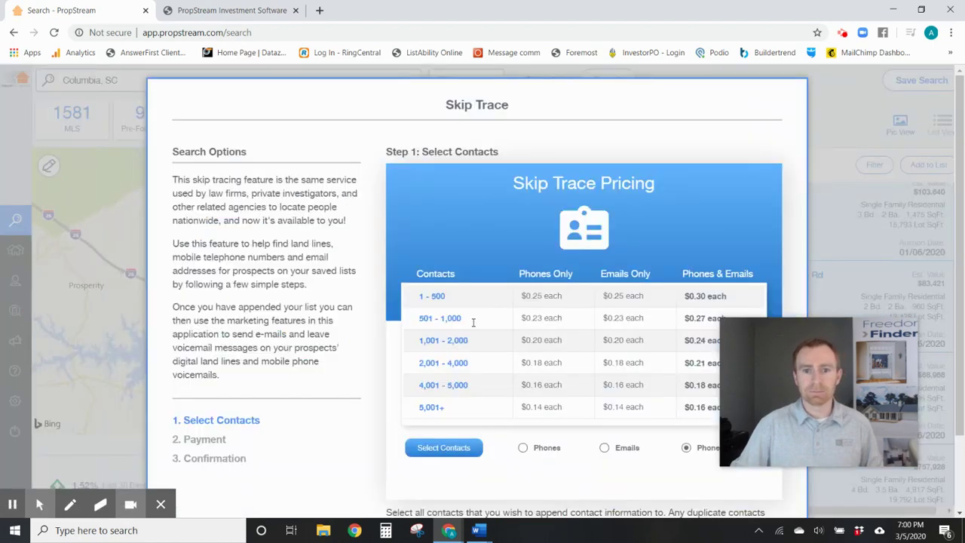
mouse_move(850, 322)
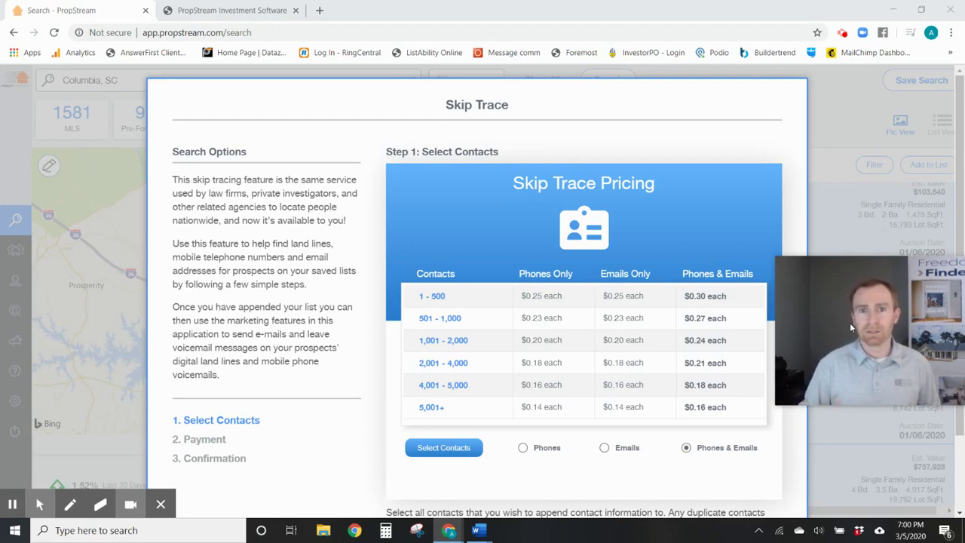
click(523, 448)
click(444, 449)
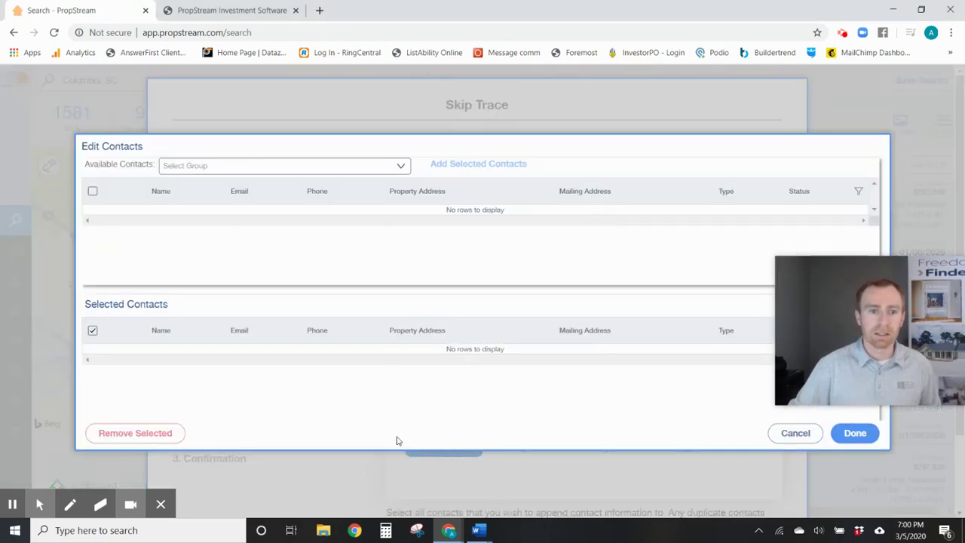
Load the Favorites group Sheffey Ct people as available contacts, look over their phone numbers, and close the contact selection
click(229, 167)
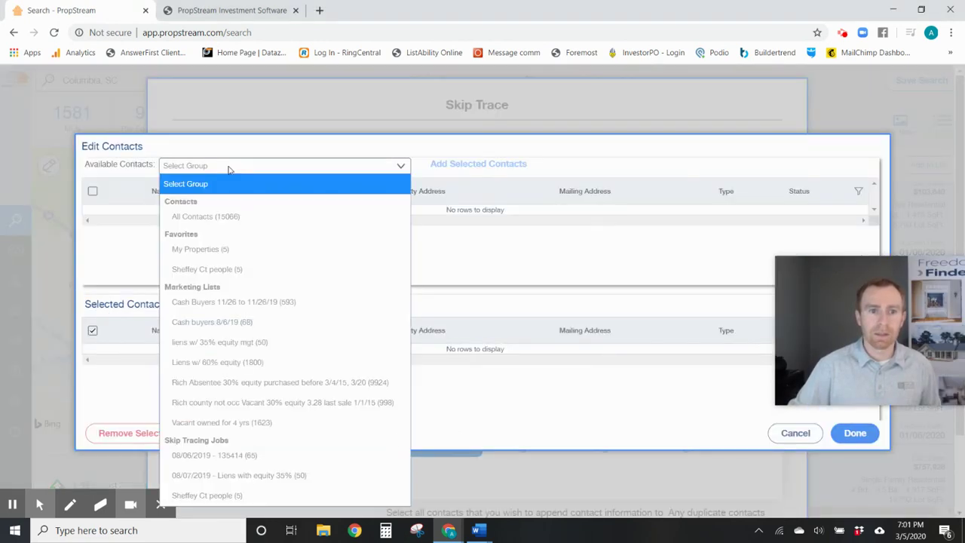
click(228, 270)
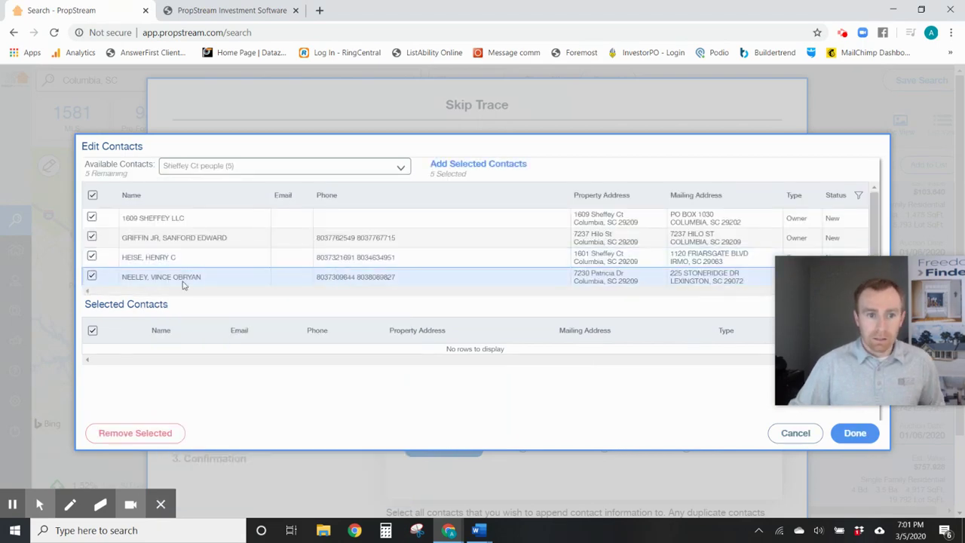
scroll(229, 259, down, 1)
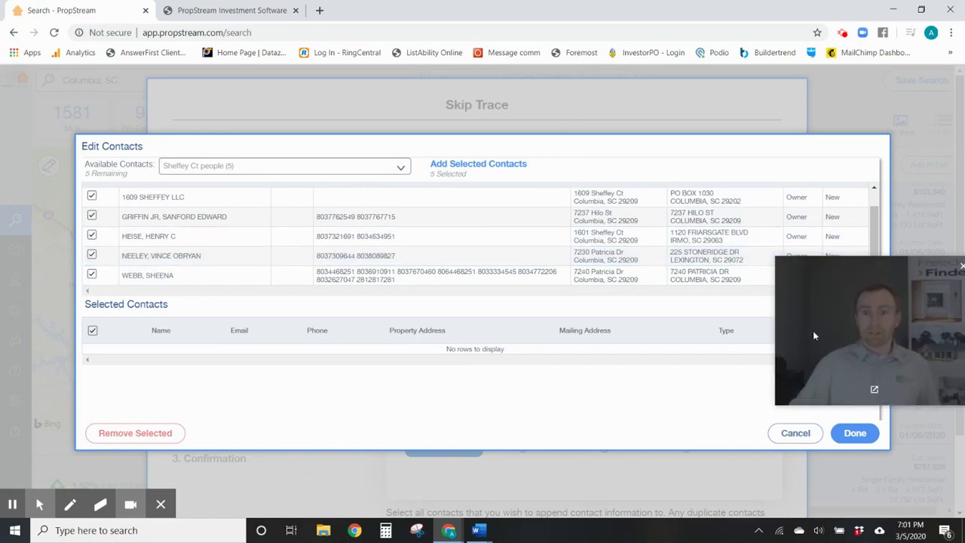
drag(255, 220, 138, 231)
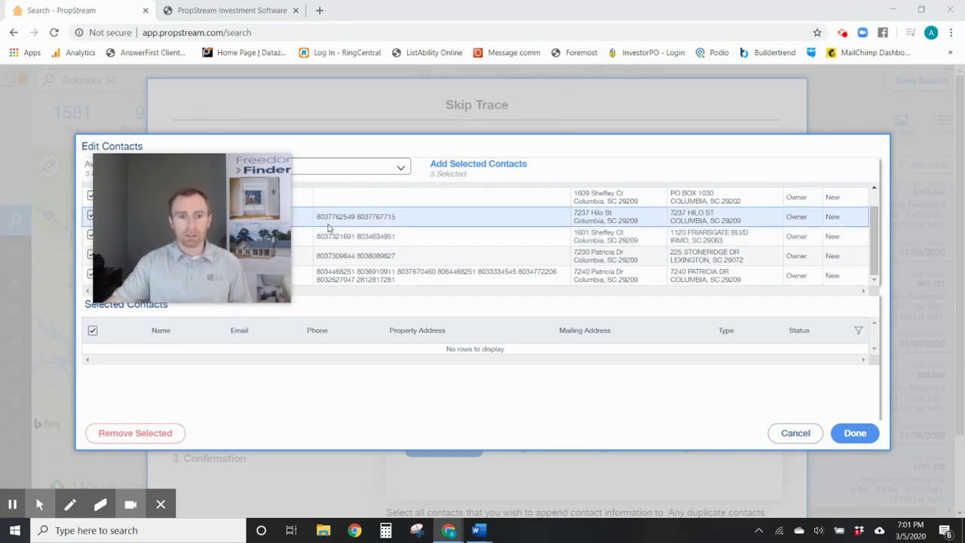
click(868, 439)
Load the skip tracing job Sheffey Ct people, review the contacts' phone numbers and addresses, and cancel out of skip tracing
scroll(624, 470, down, 2)
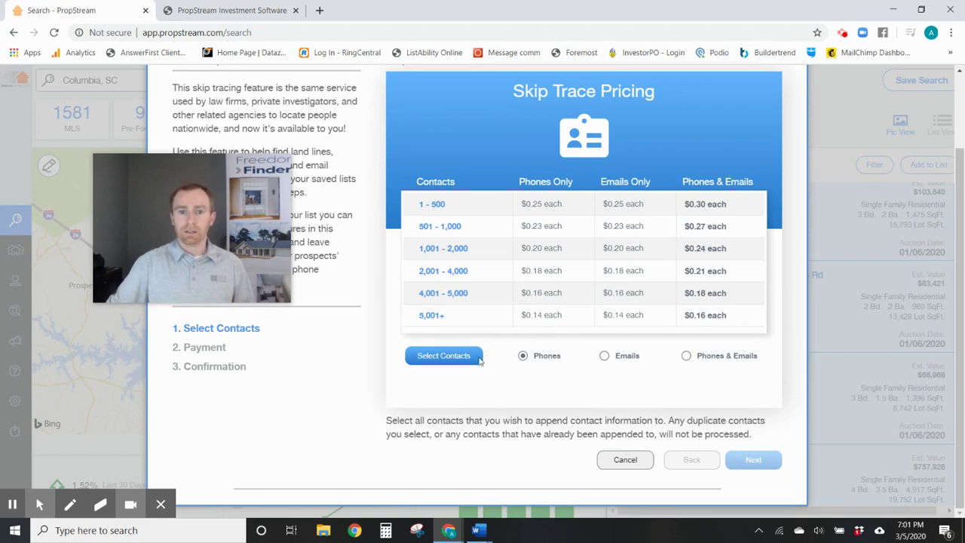
click(453, 362)
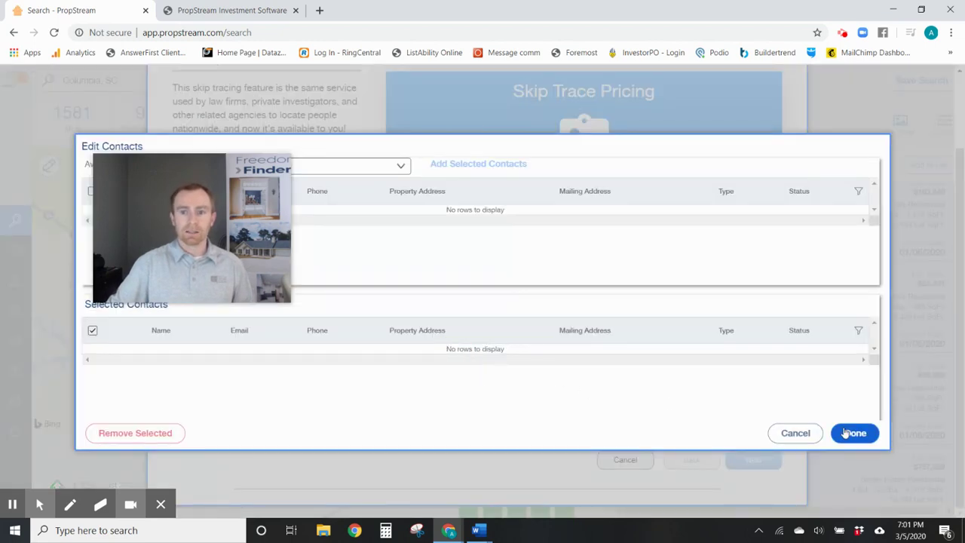
click(363, 167)
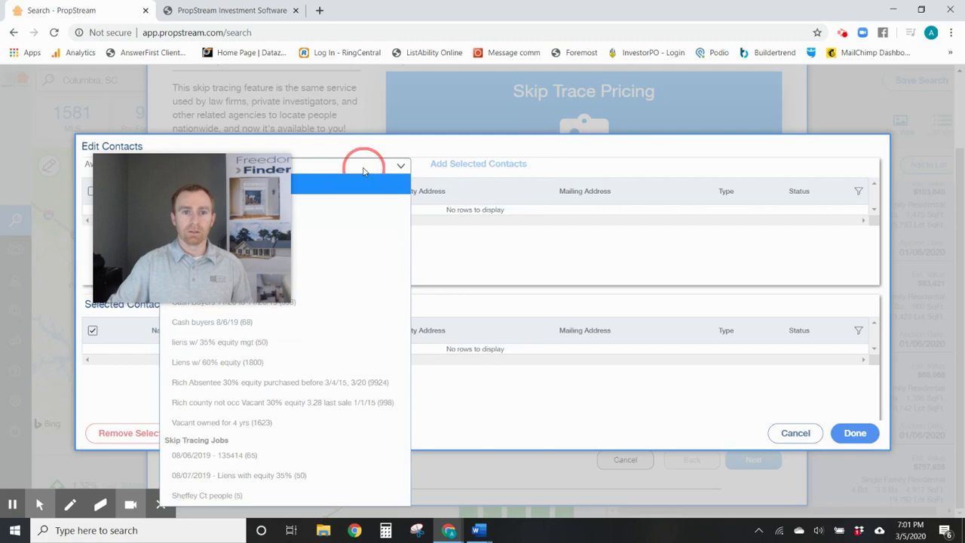
click(219, 496)
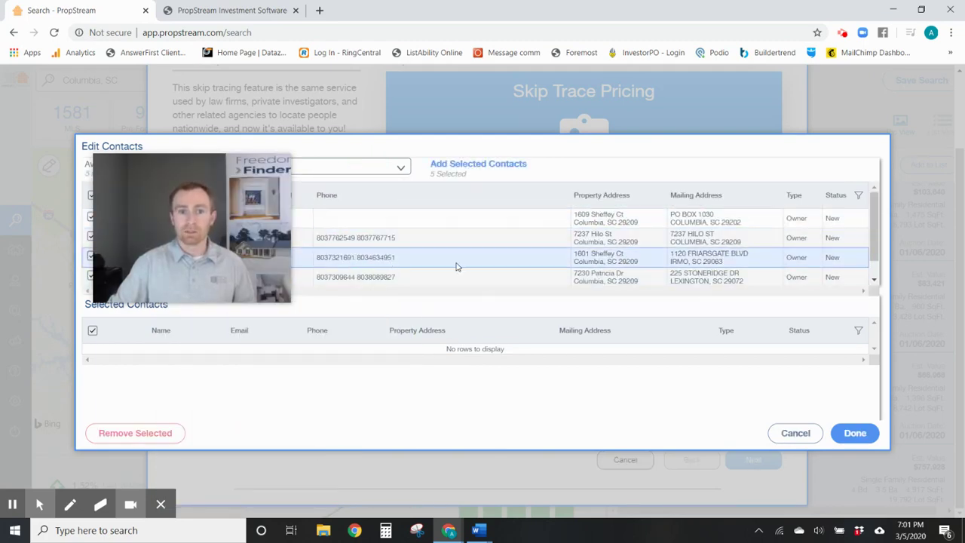
drag(873, 249, 873, 254)
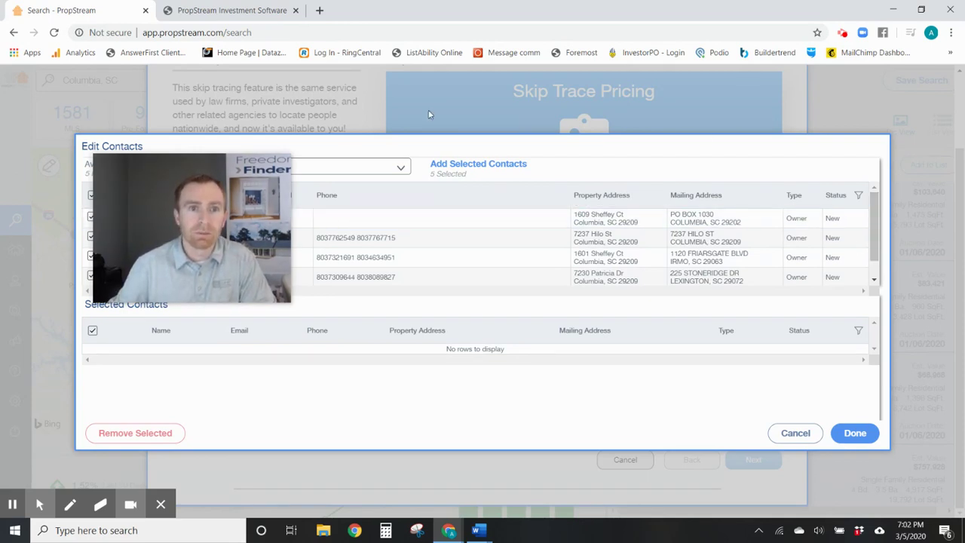
click(793, 437)
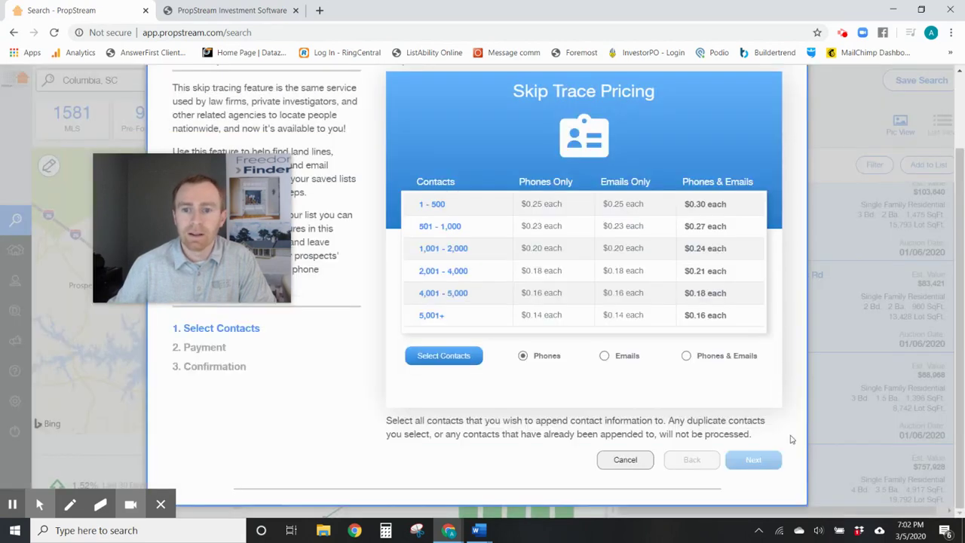
click(625, 462)
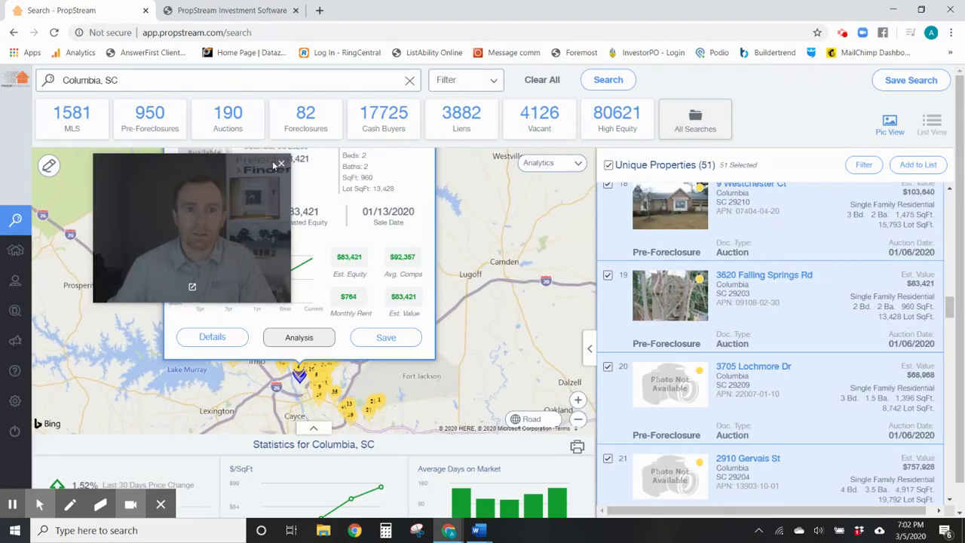
drag(399, 183, 475, 228)
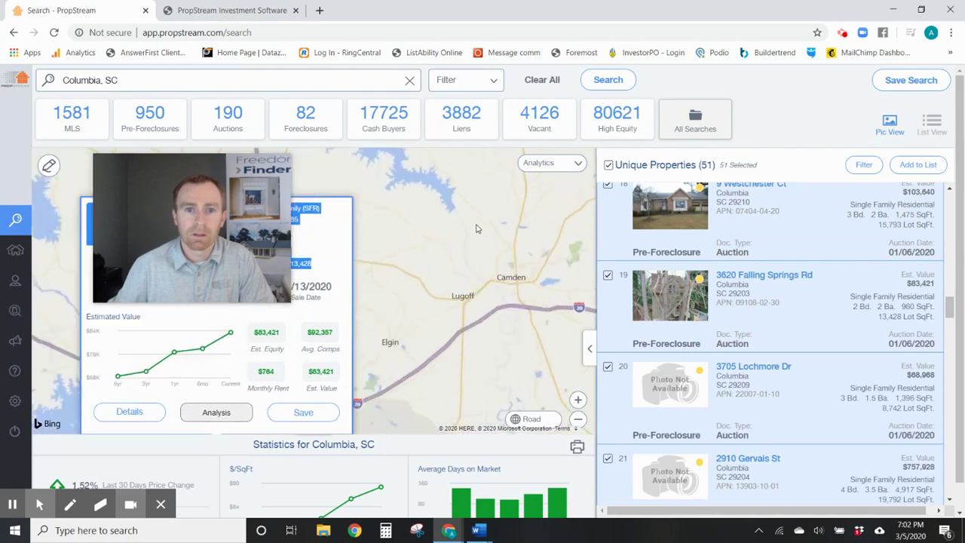
scroll(736, 300, up, 1)
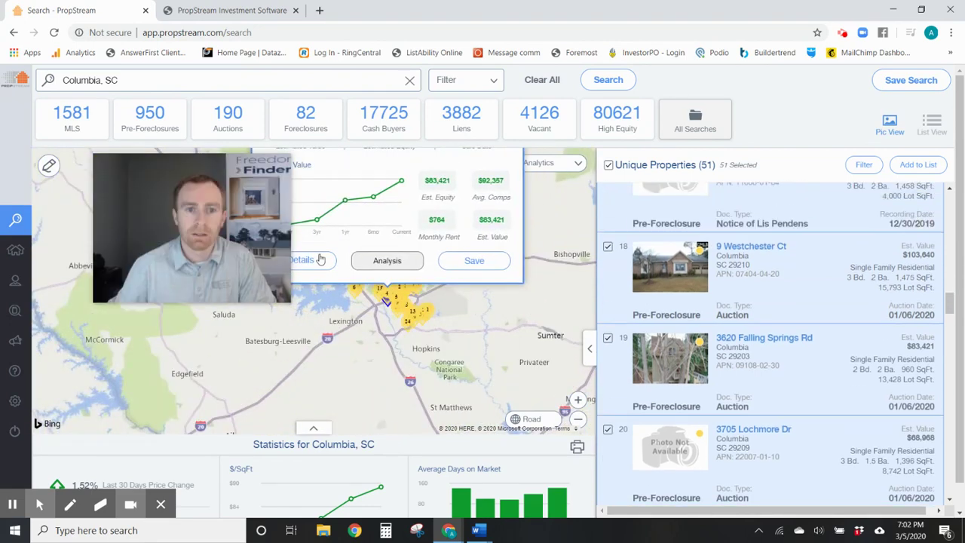
drag(196, 175, 746, 355)
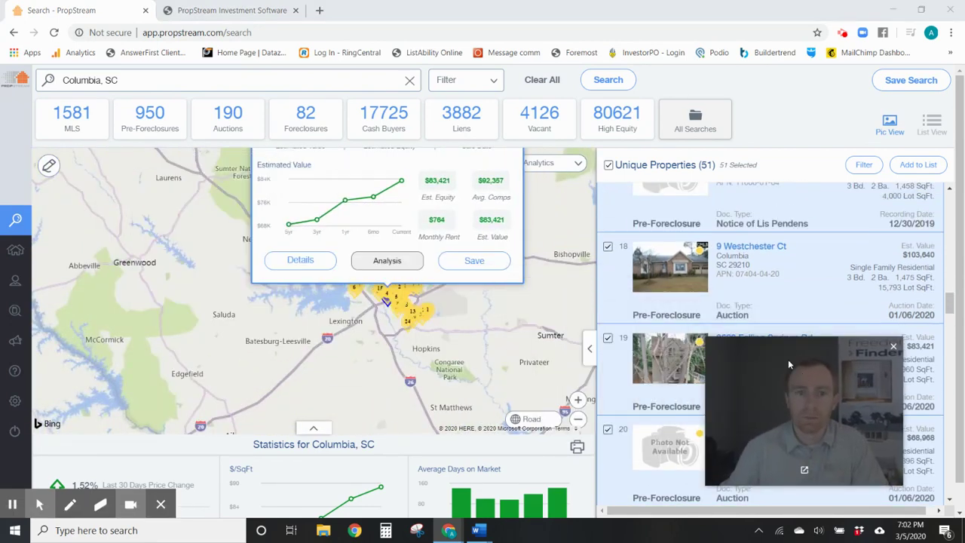
Deselect all properties in the results, review the current search filter options, and close them unchanged
click(610, 165)
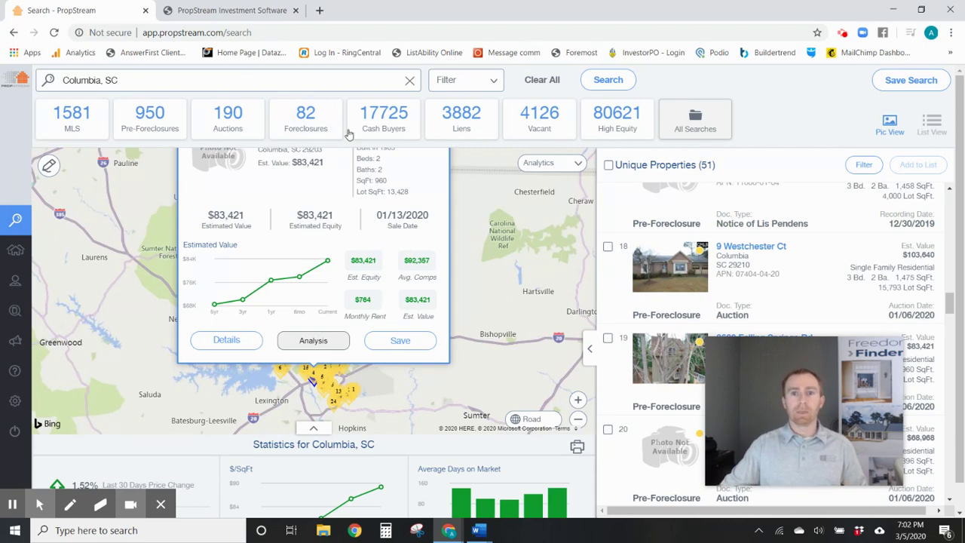
click(454, 88)
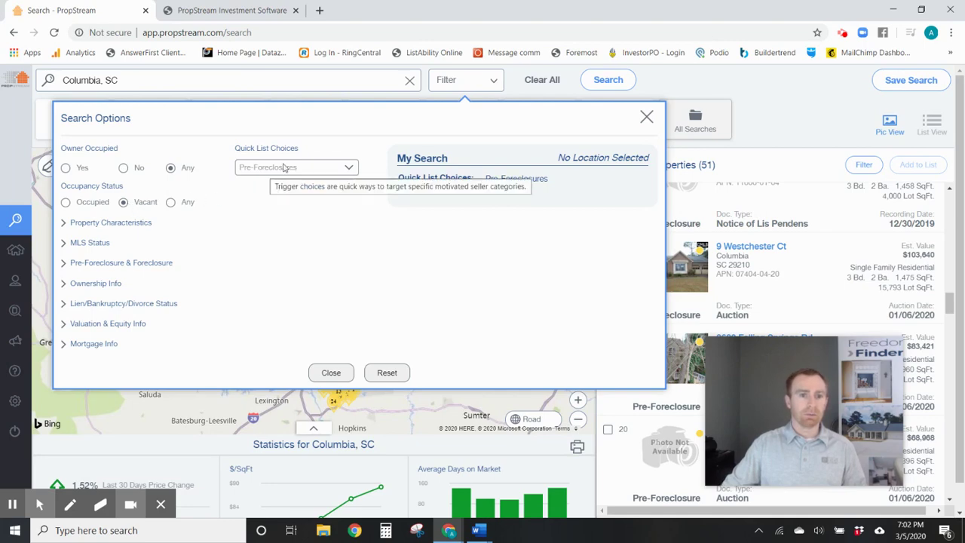
click(331, 374)
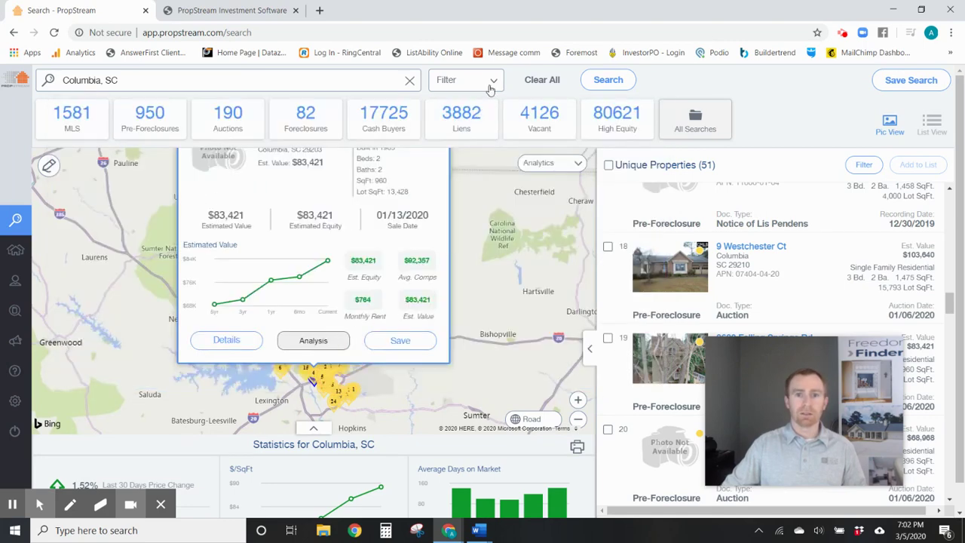
Clear the current search with all its filters and search for Columbia, SC again
click(536, 82)
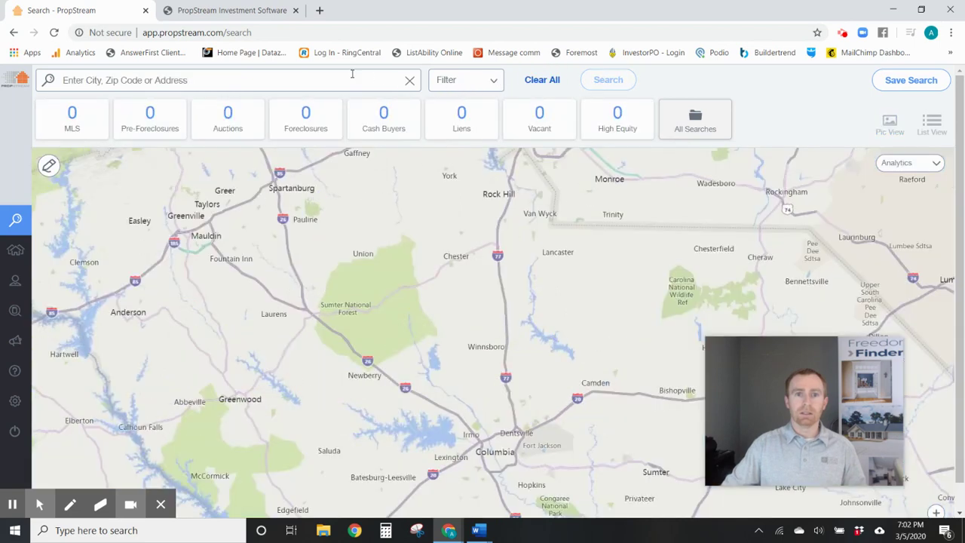
click(350, 78)
click(191, 159)
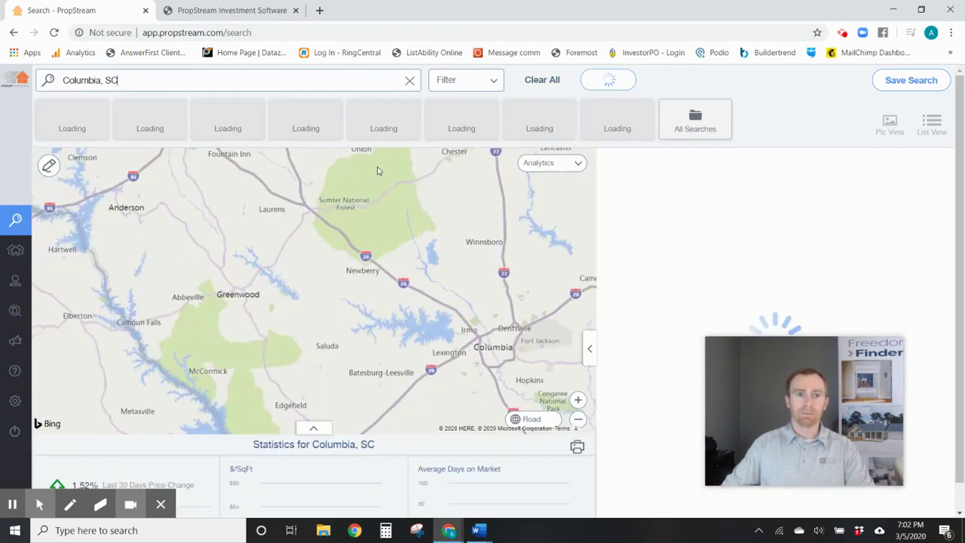
Filter the Columbia, SC search to vacant properties that are not owner occupied
click(483, 83)
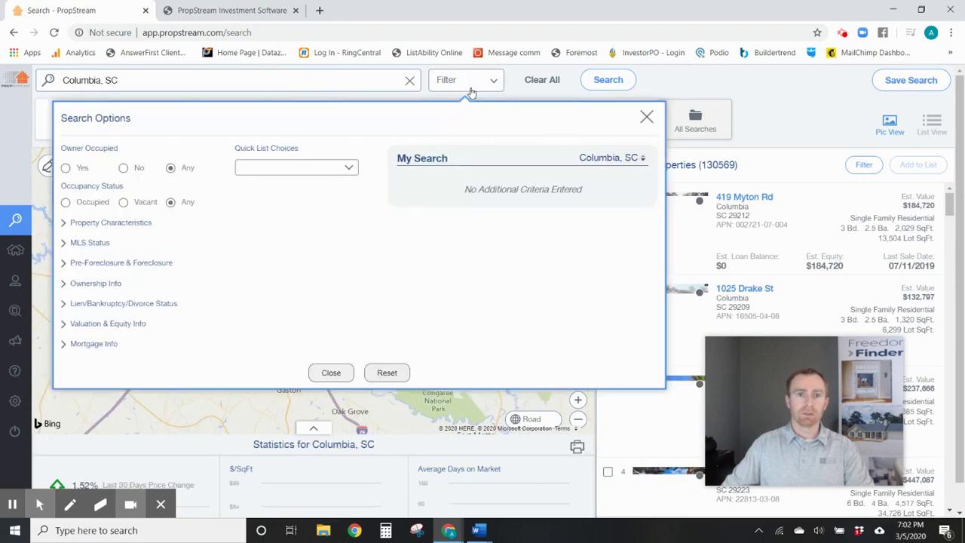
click(123, 202)
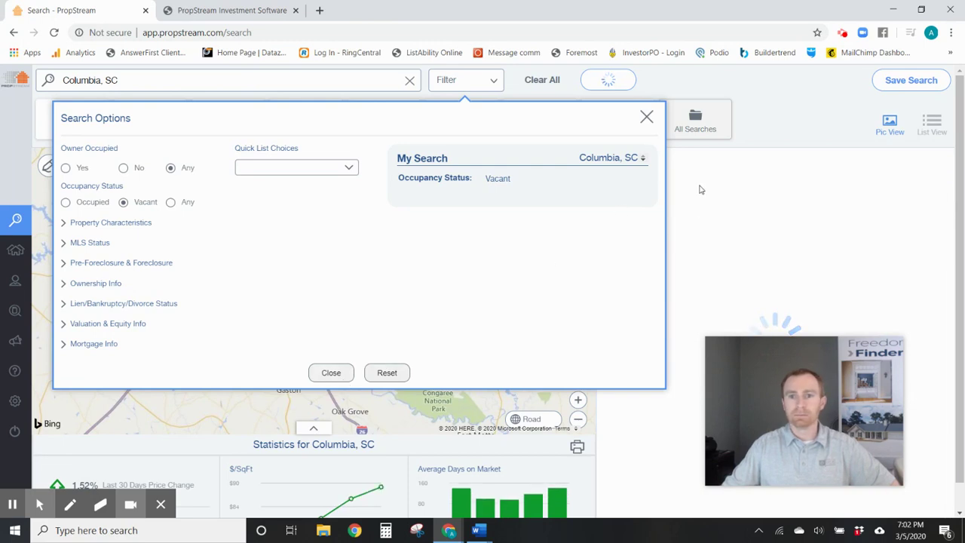
click(492, 120)
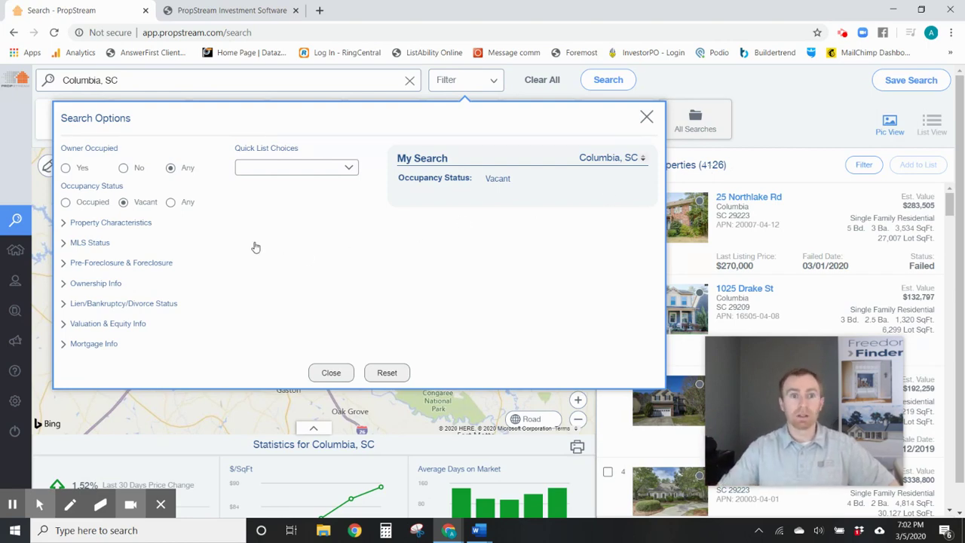
click(172, 202)
click(123, 167)
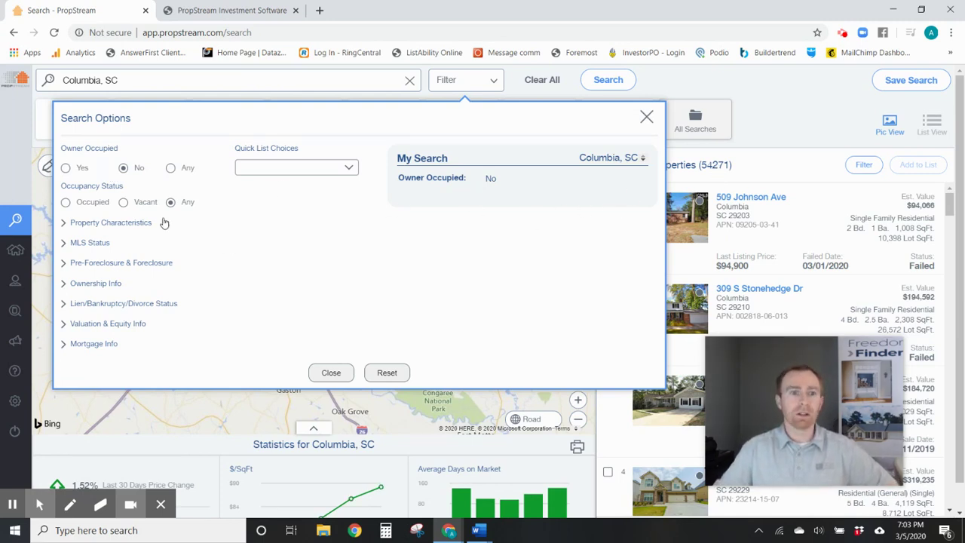
click(123, 202)
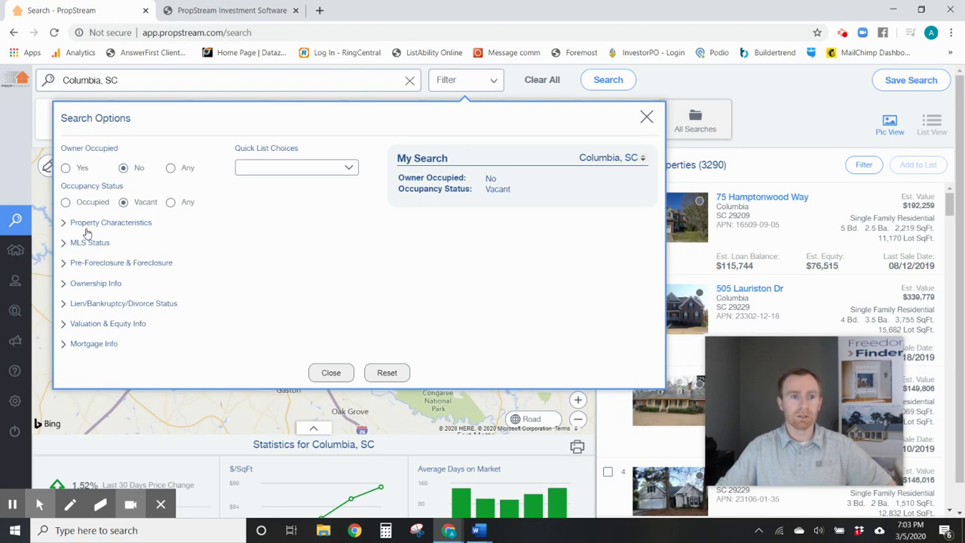
Limit the search to properties with a Tax Lien or Mechanics Lien and close the search options
click(108, 304)
scroll(386, 279, down, 1)
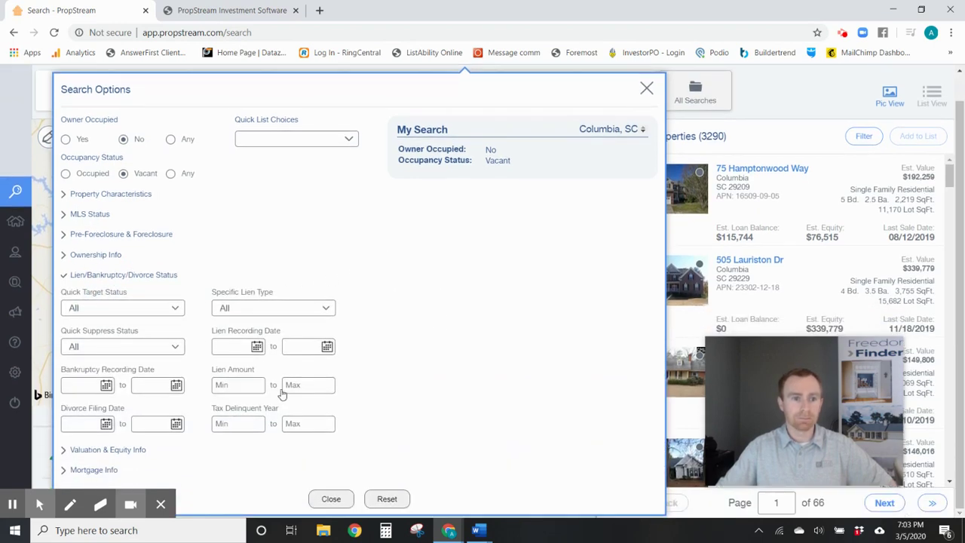
click(276, 309)
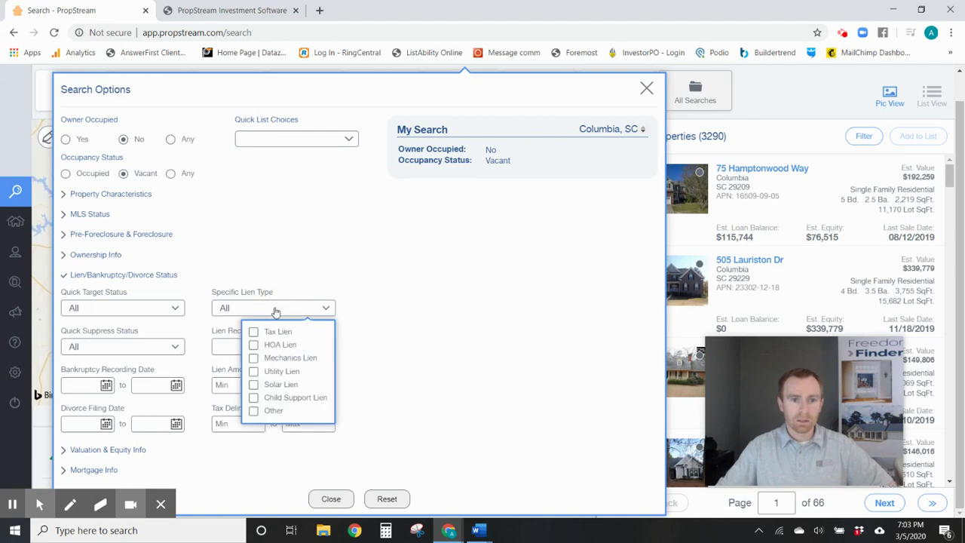
click(253, 359)
click(254, 332)
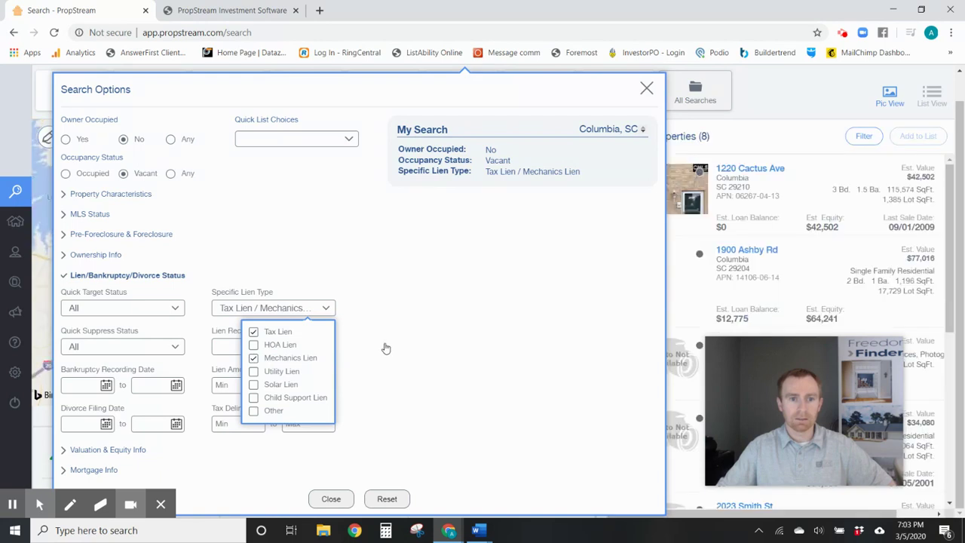
click(441, 340)
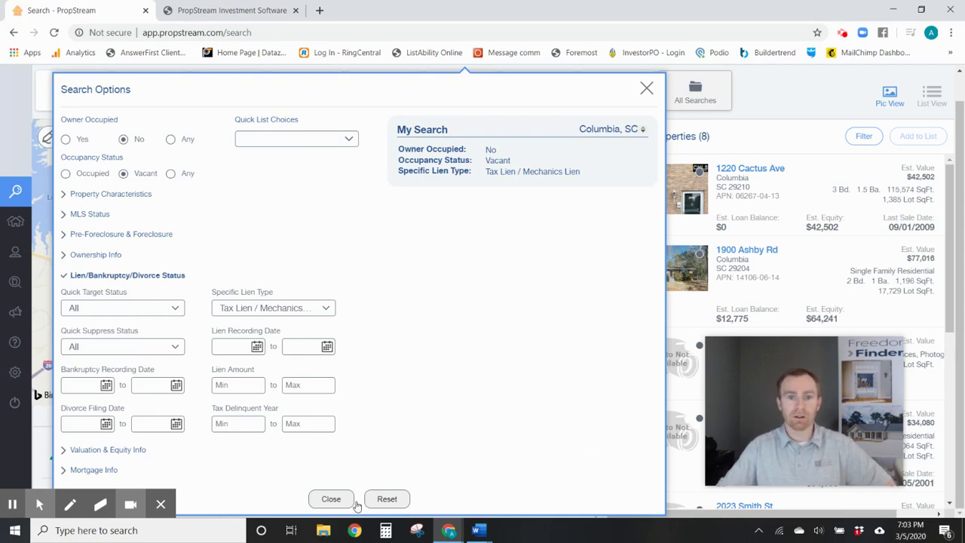
click(326, 499)
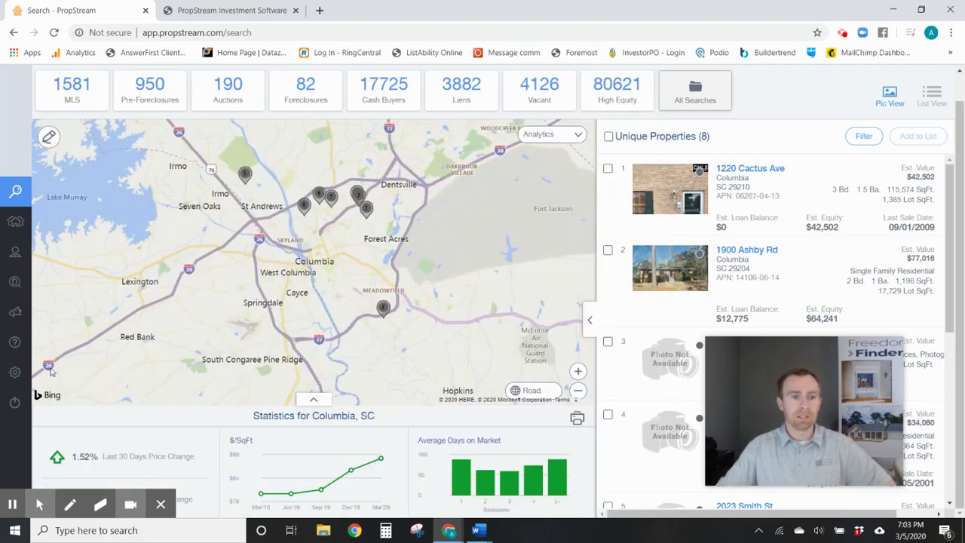
Open the contacts list and look over its Groups and Skip Tracing sections
mouse_move(12, 336)
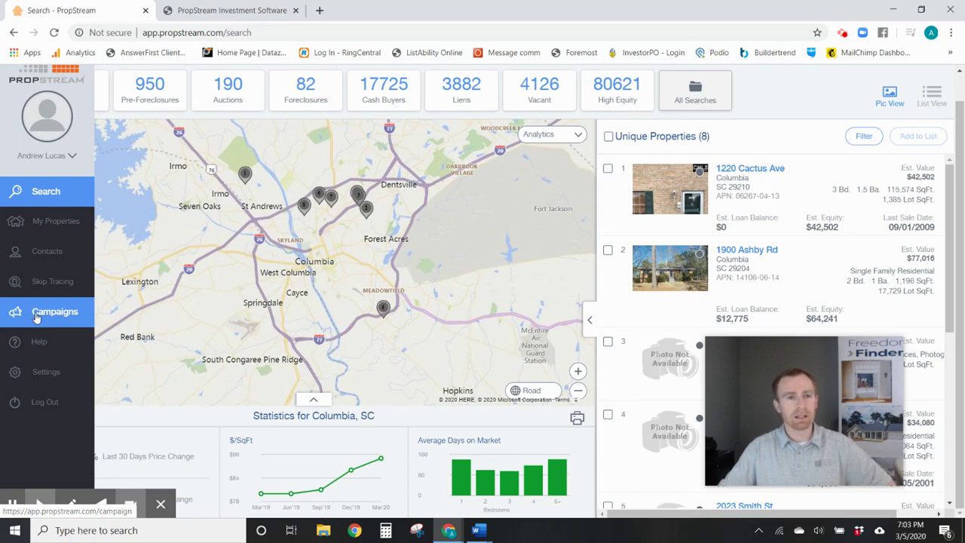
click(56, 258)
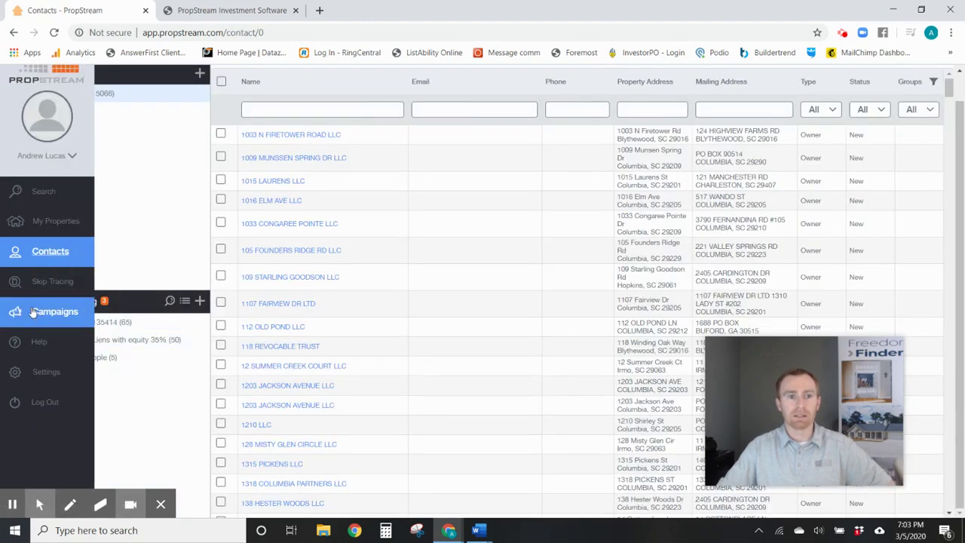
click(43, 302)
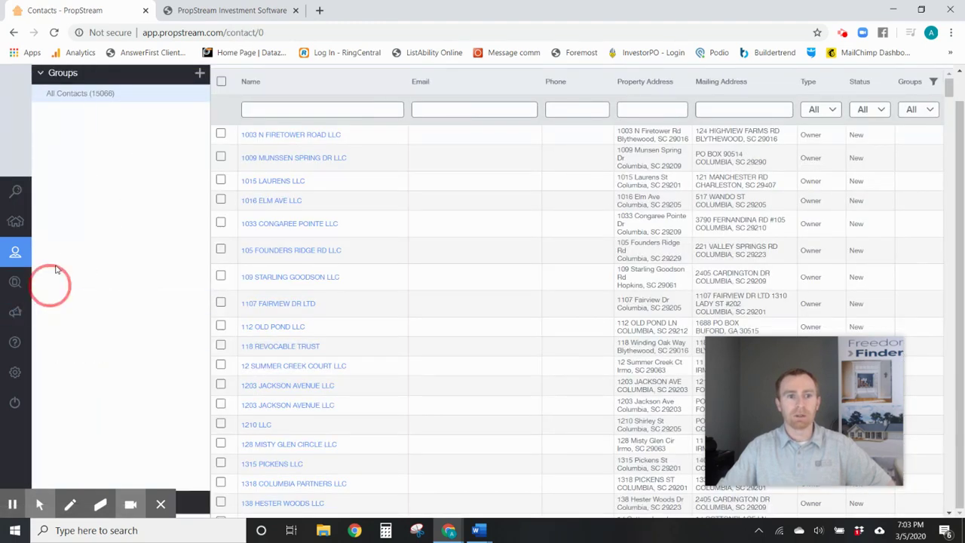
click(42, 75)
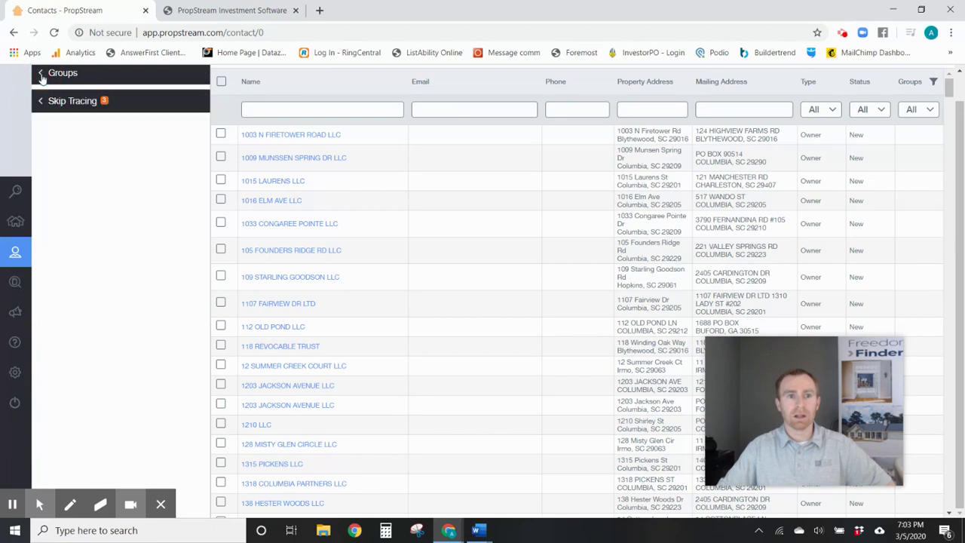
click(41, 75)
click(42, 75)
click(42, 72)
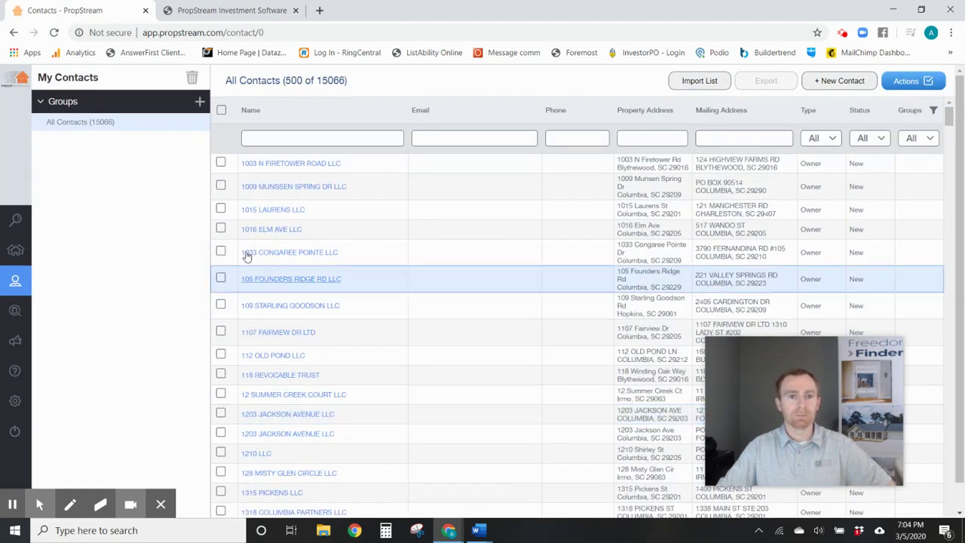
Return to the property search and try to draw a custom search area on the map around Columbia
click(28, 253)
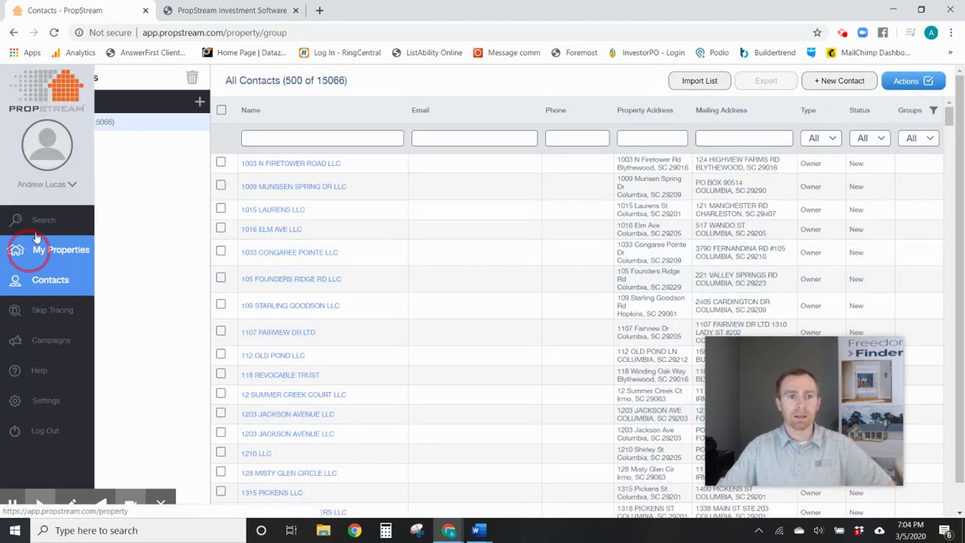
click(41, 225)
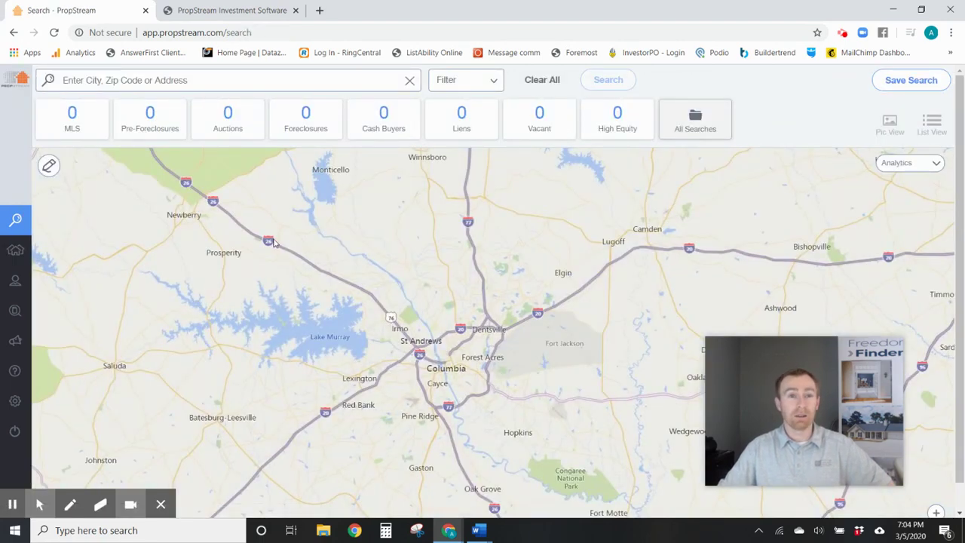
click(48, 165)
mouse_move(508, 259)
mouse_down()
mouse_move(344, 380)
mouse_move(502, 248)
mouse_up()
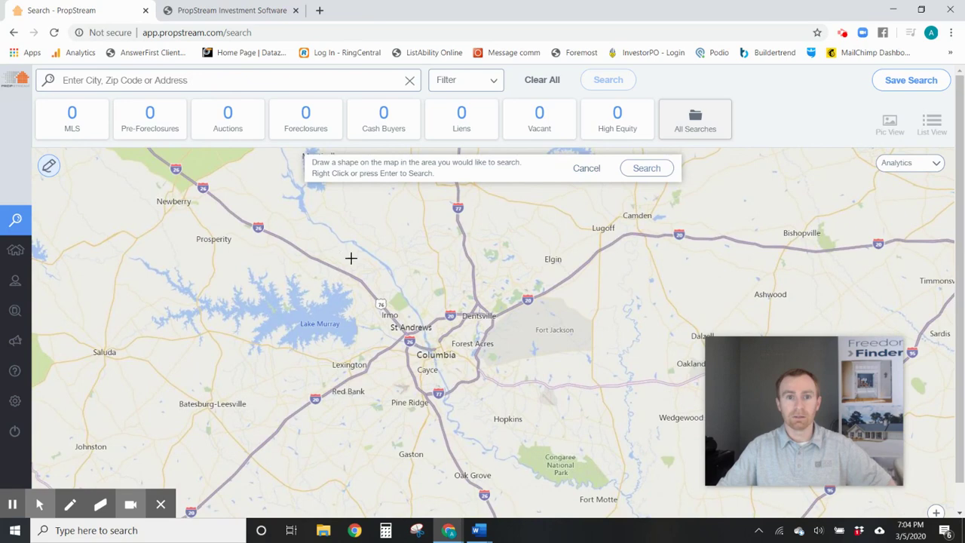
mouse_move(417, 246)
mouse_down()
mouse_move(294, 370)
mouse_move(532, 356)
mouse_move(396, 271)
mouse_move(388, 249)
mouse_up()
drag(276, 286, 472, 308)
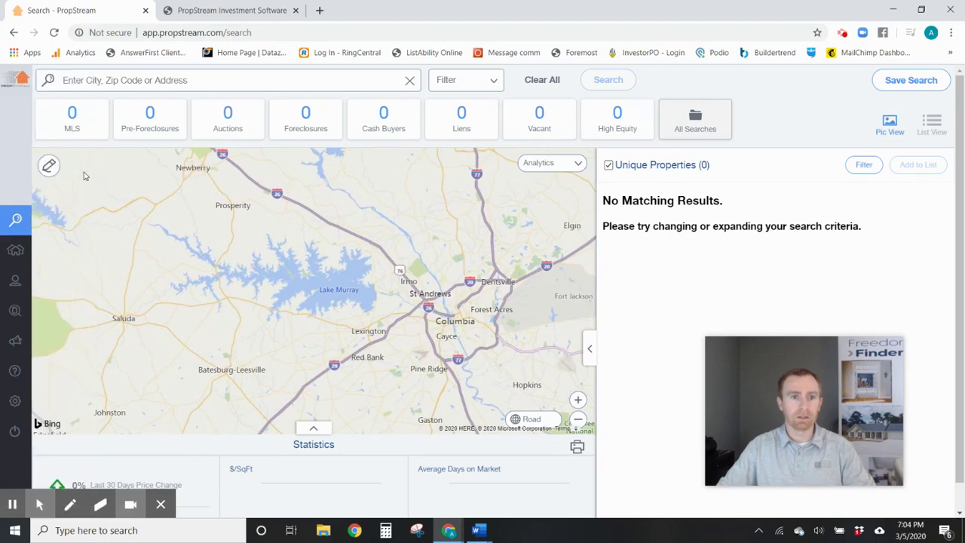
mouse_move(47, 165)
mouse_down()
mouse_move(434, 322)
mouse_move(410, 310)
mouse_move(368, 317)
mouse_up()
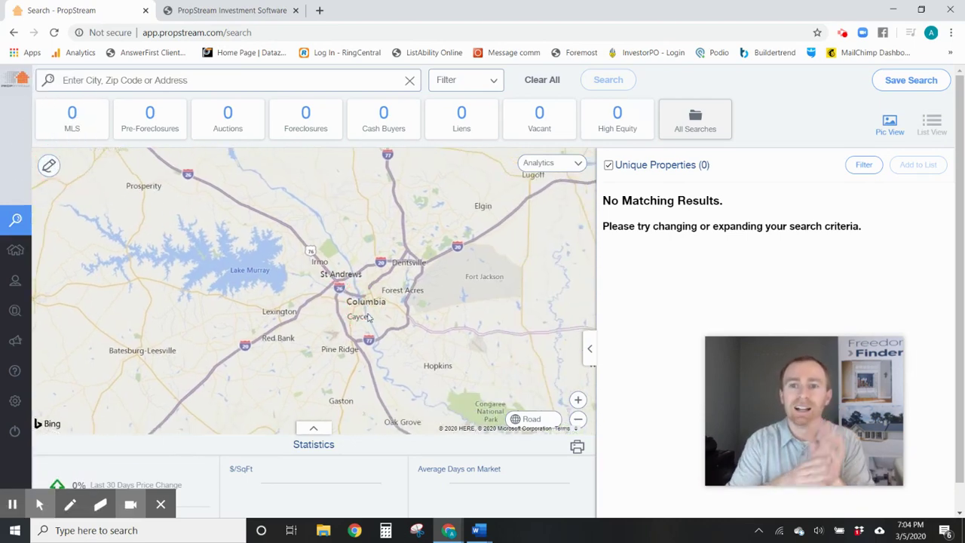